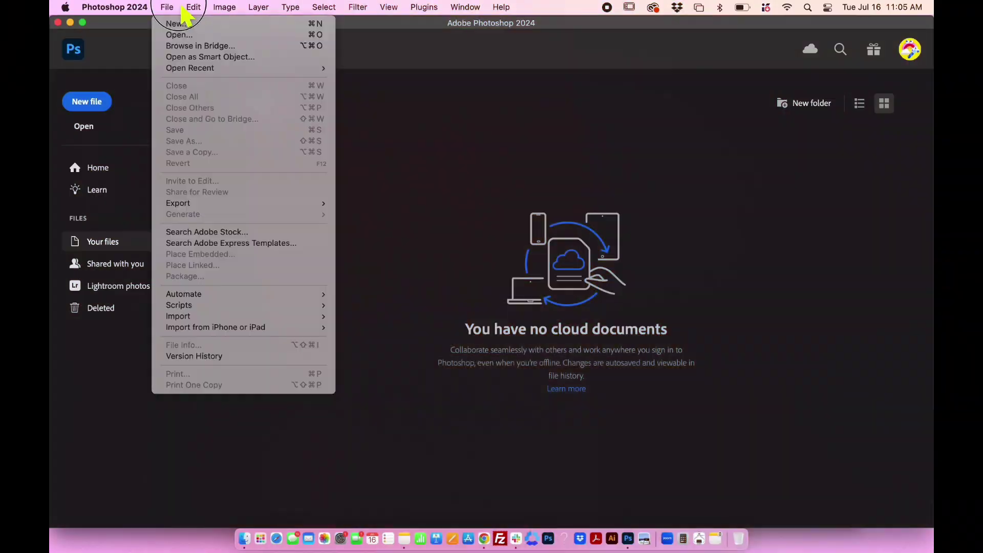
- Open the black panther PNG from the Desktop and unlock its Background layer
click(205, 35)
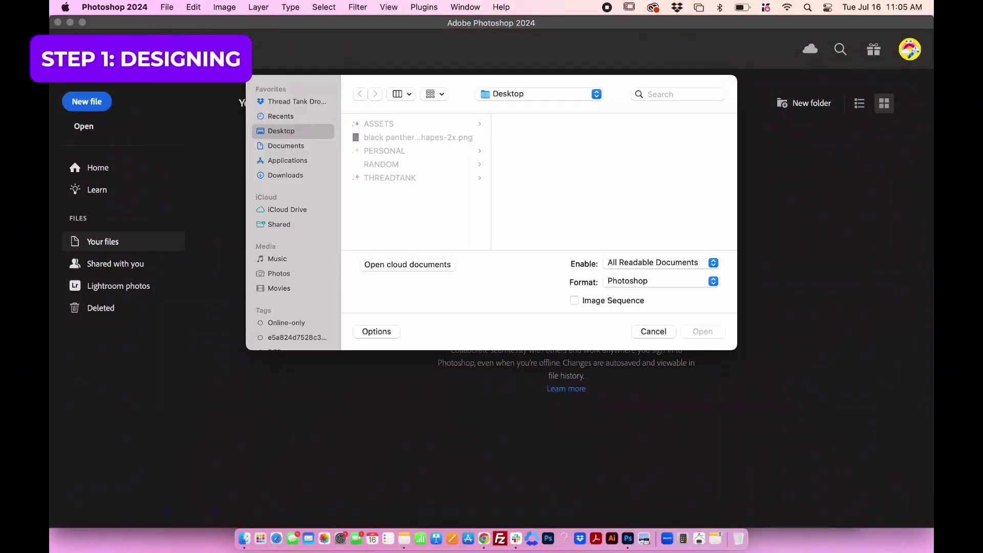
click(455, 138)
click(701, 332)
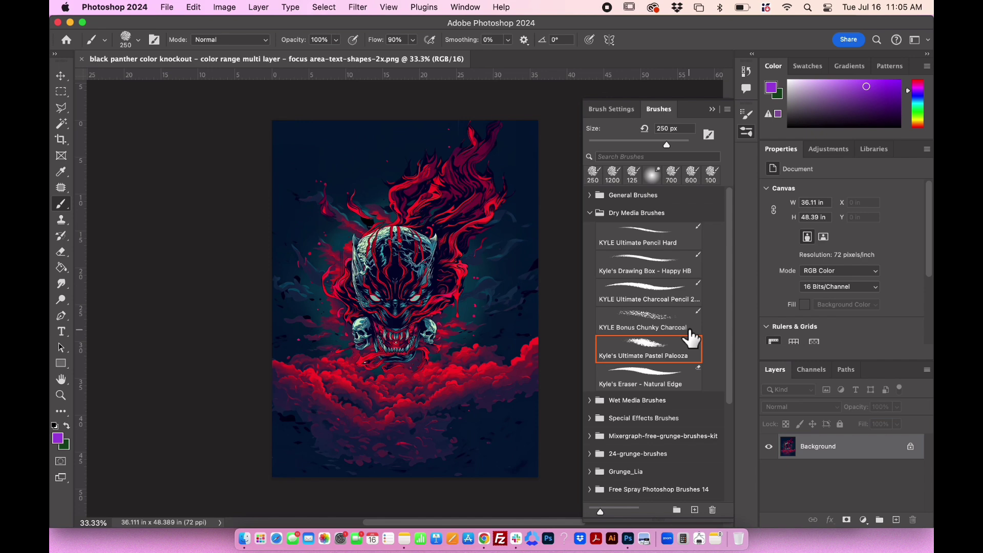
click(911, 446)
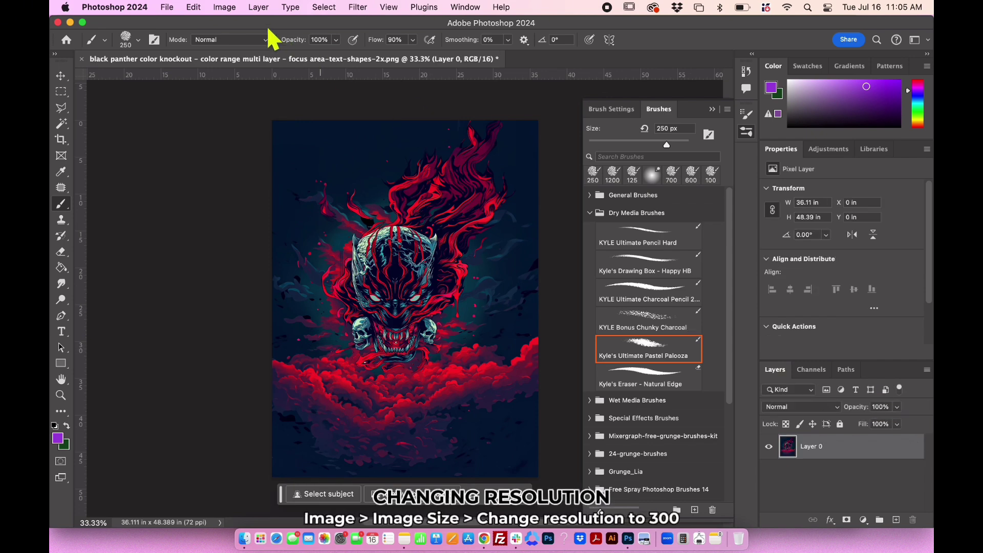
- Set the image resolution to 300 pixels per inch in Image Size
click(225, 7)
click(242, 99)
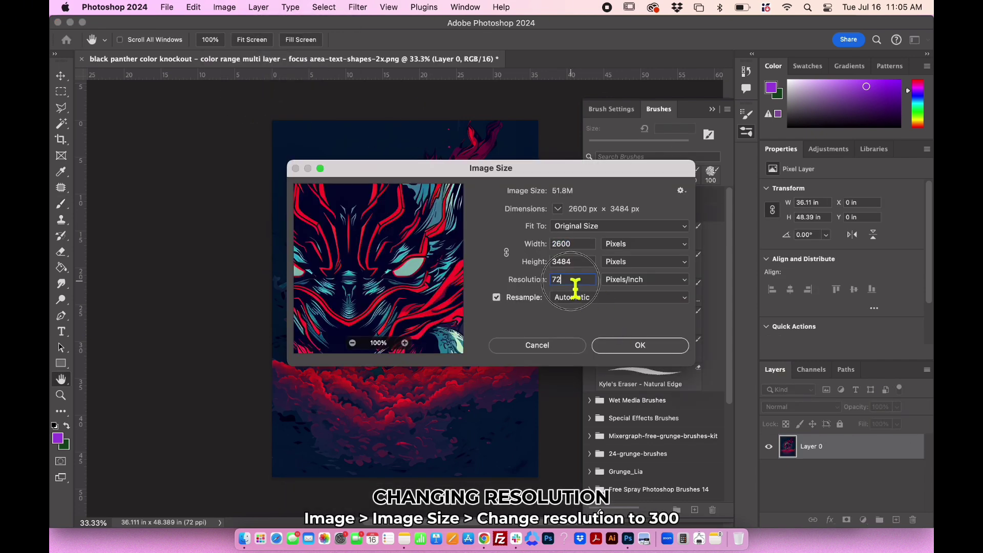
key(BackSpace)
key(BackSpace)
text(300)
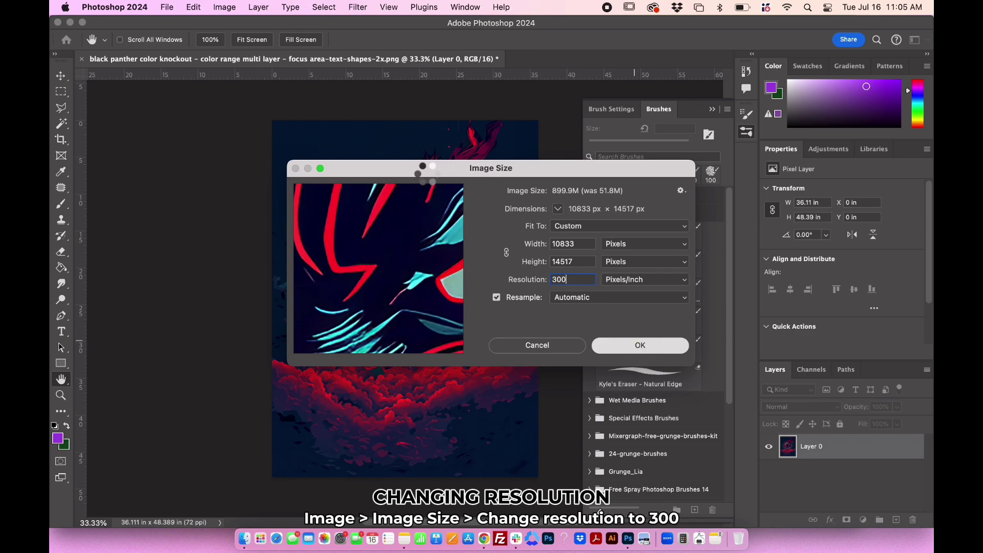
text(b)
- Sample the dark navy background colour with the eyedropper
scroll(353, 305, down, 5)
scroll(361, 300, right, 3)
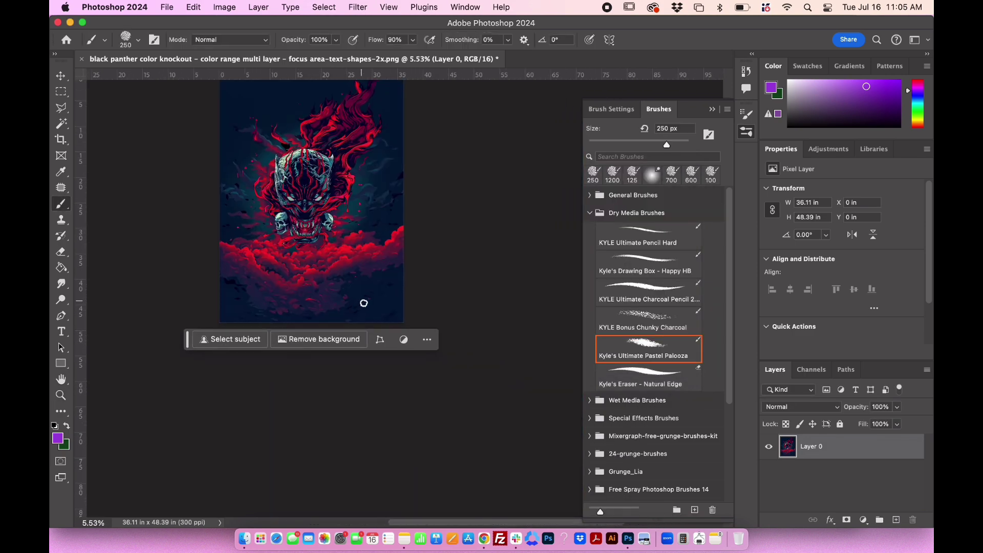
scroll(365, 305, up, 3)
scroll(366, 305, up, 4)
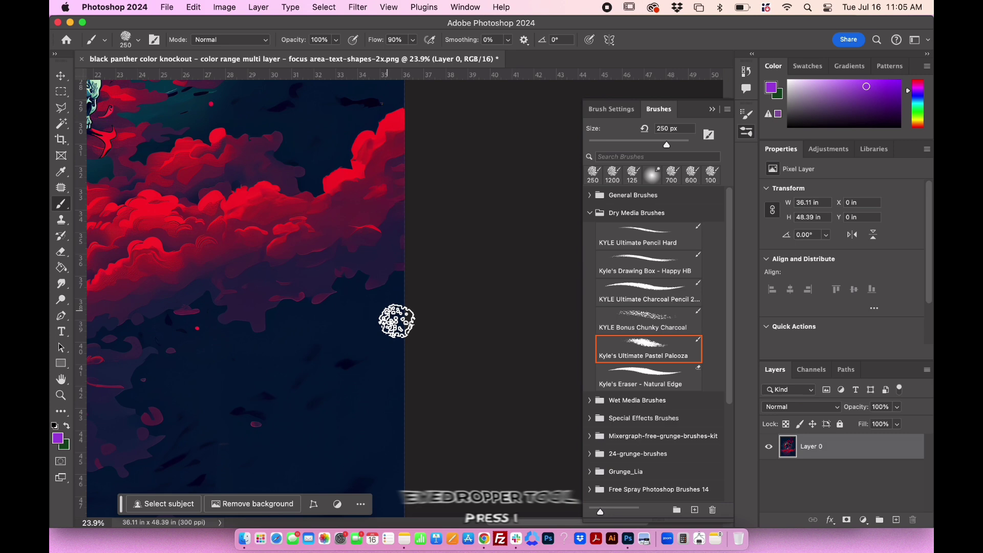
key(i)
click(389, 317)
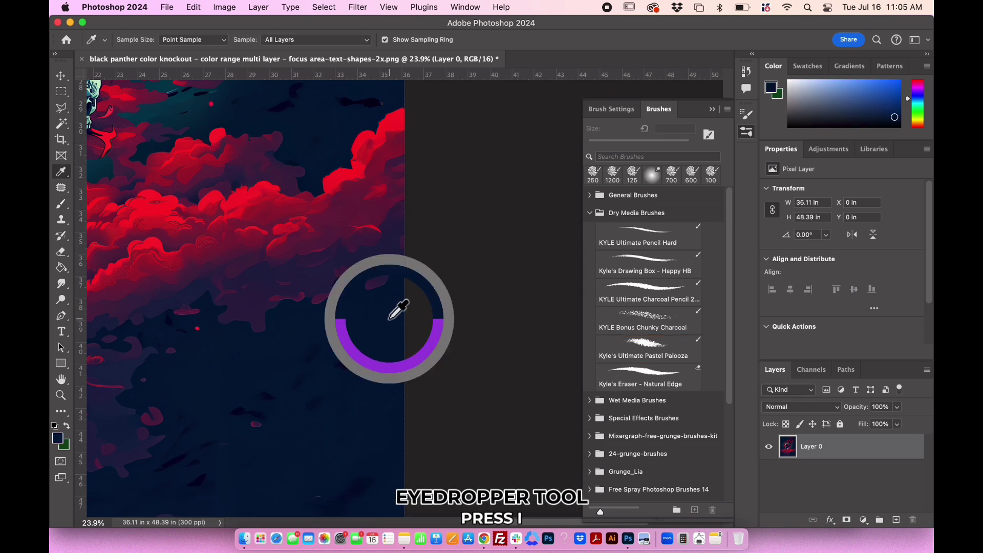
- Brush the navy colour over the red cloud's edge at the right border
key(b)
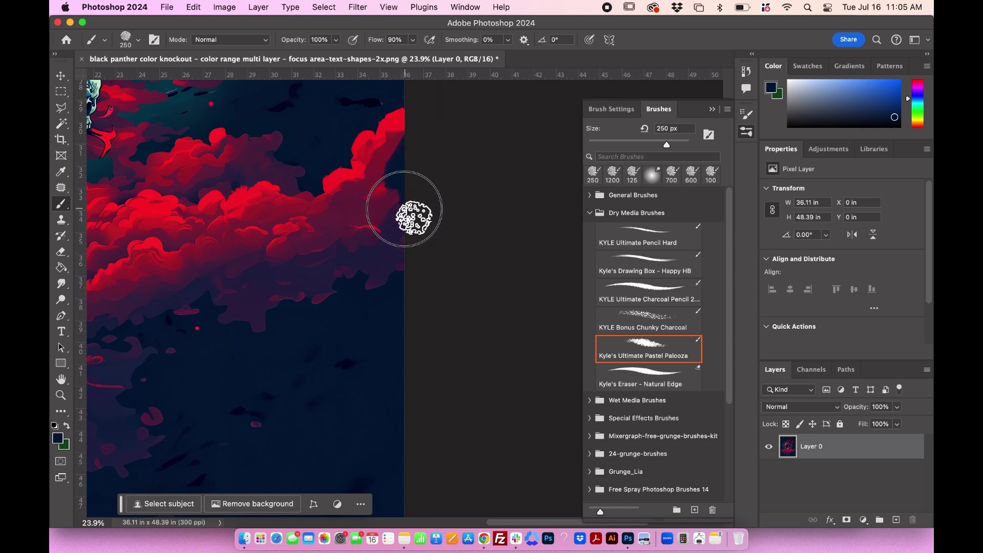
mouse_move(398, 188)
mouse_down()
mouse_move(389, 244)
mouse_move(407, 230)
mouse_move(365, 289)
mouse_move(385, 248)
mouse_move(375, 256)
mouse_move(357, 292)
mouse_move(419, 241)
mouse_move(373, 312)
mouse_move(407, 246)
mouse_move(404, 102)
mouse_move(391, 173)
mouse_move(400, 192)
mouse_move(354, 293)
mouse_up()
scroll(354, 293, down, 3)
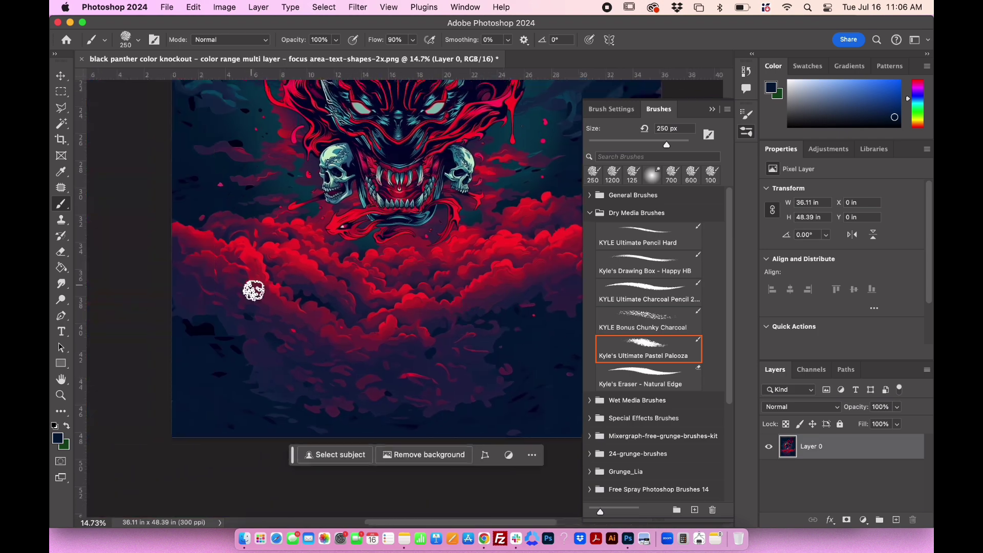
scroll(388, 389, down, 2)
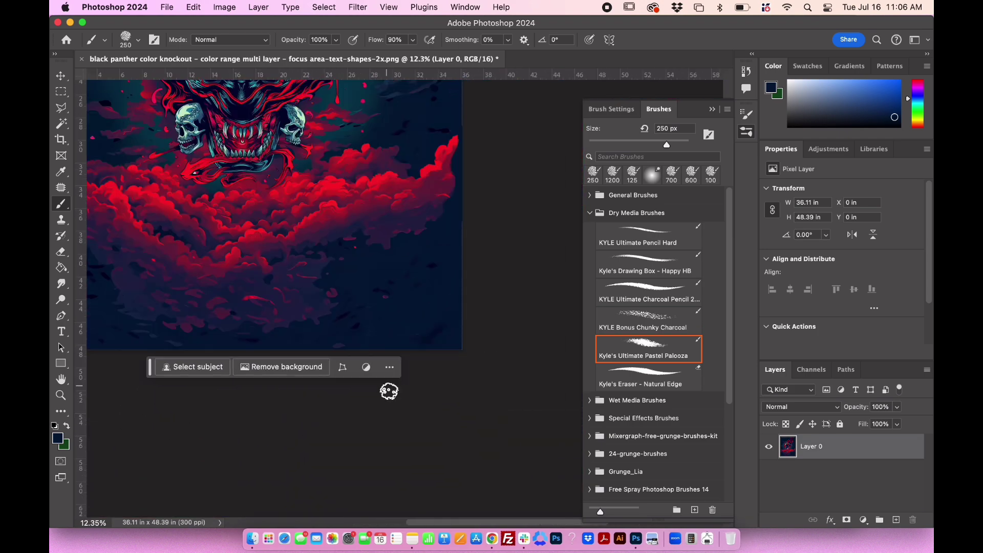
scroll(476, 355, down, 3)
scroll(426, 151, up, 3)
scroll(335, 236, up, 5)
scroll(358, 200, down, 3)
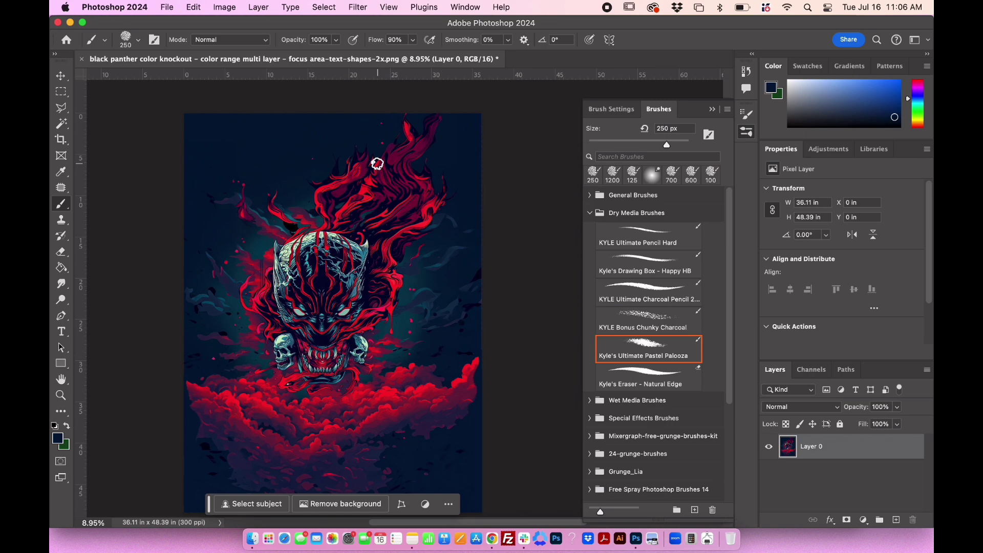
scroll(377, 159, down, 1)
scroll(412, 172, up, 3)
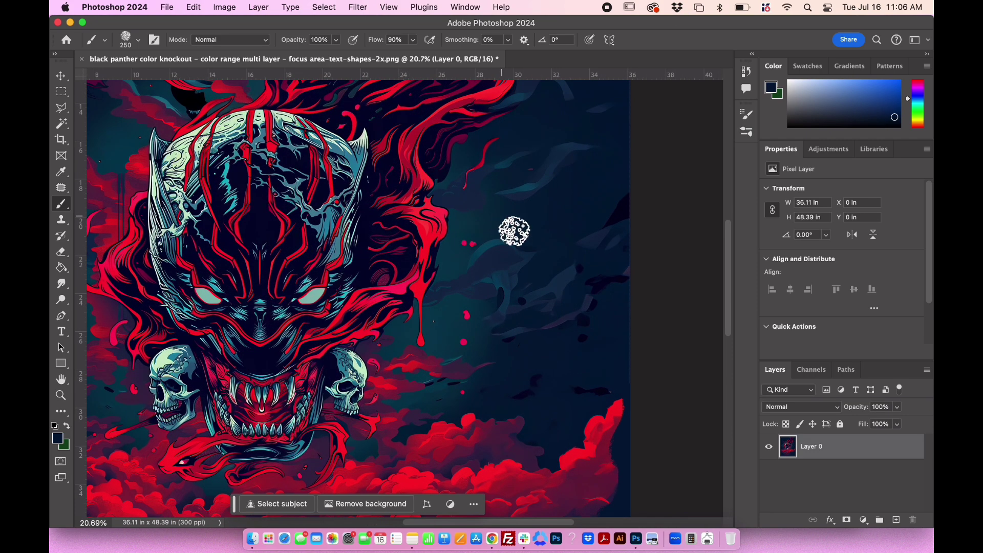
scroll(513, 239, left, 5)
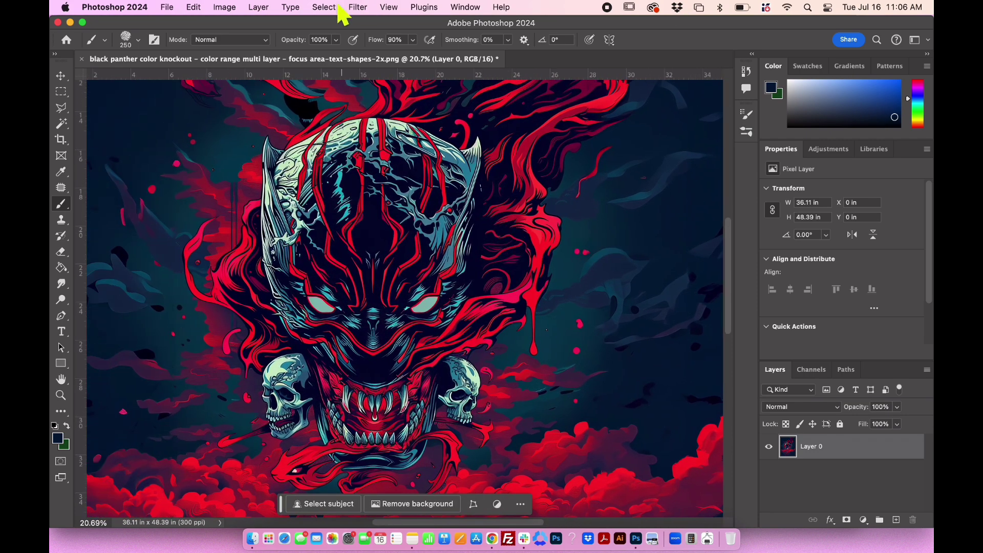
- Select the red tones with Color Range at Fuzziness 200, adding a second red sample
click(324, 8)
click(353, 126)
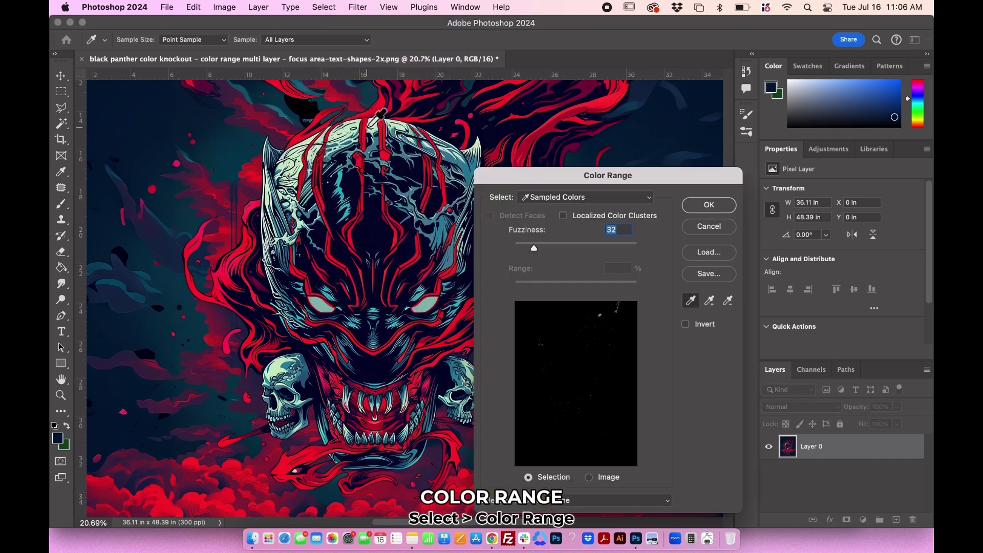
click(524, 150)
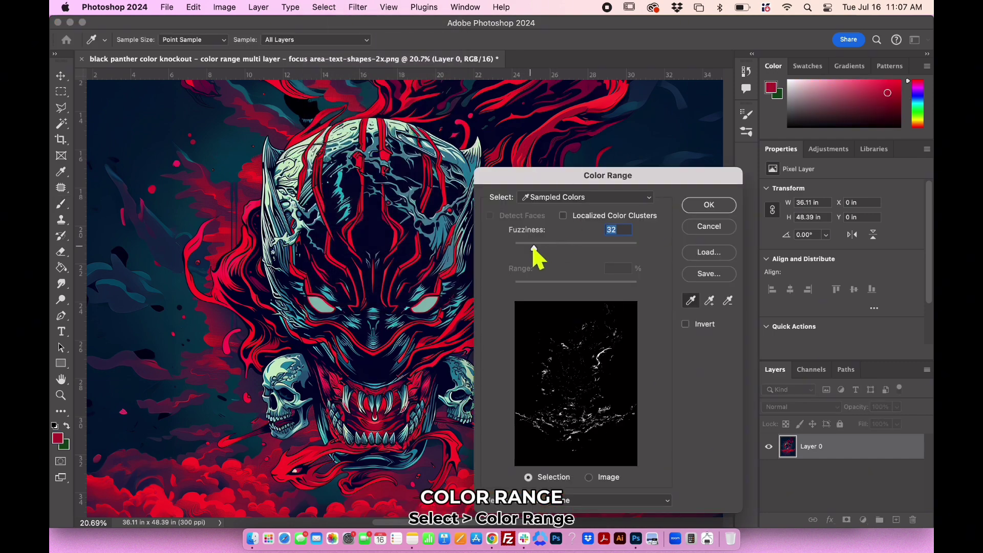
drag(553, 250, 658, 259)
drag(663, 179, 270, 147)
click(313, 259)
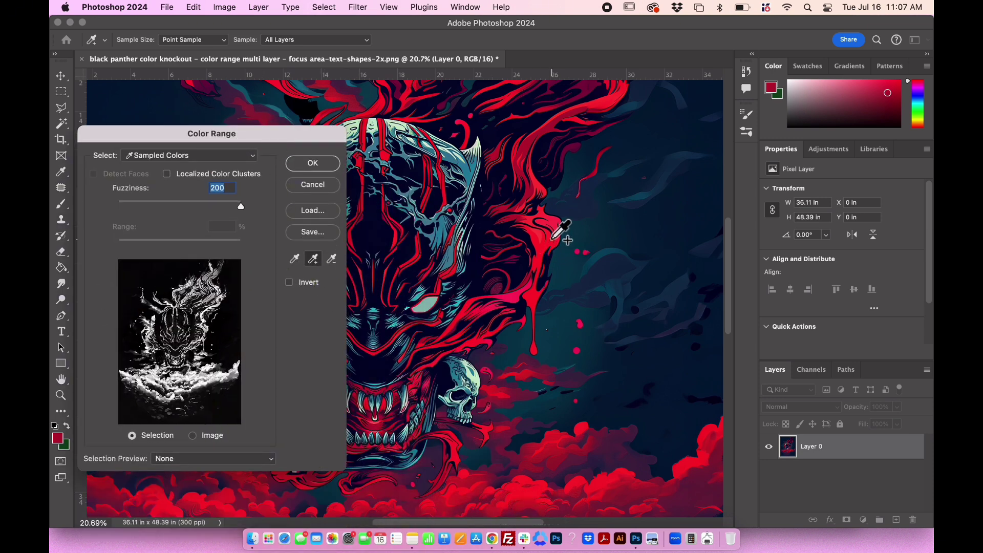
click(554, 223)
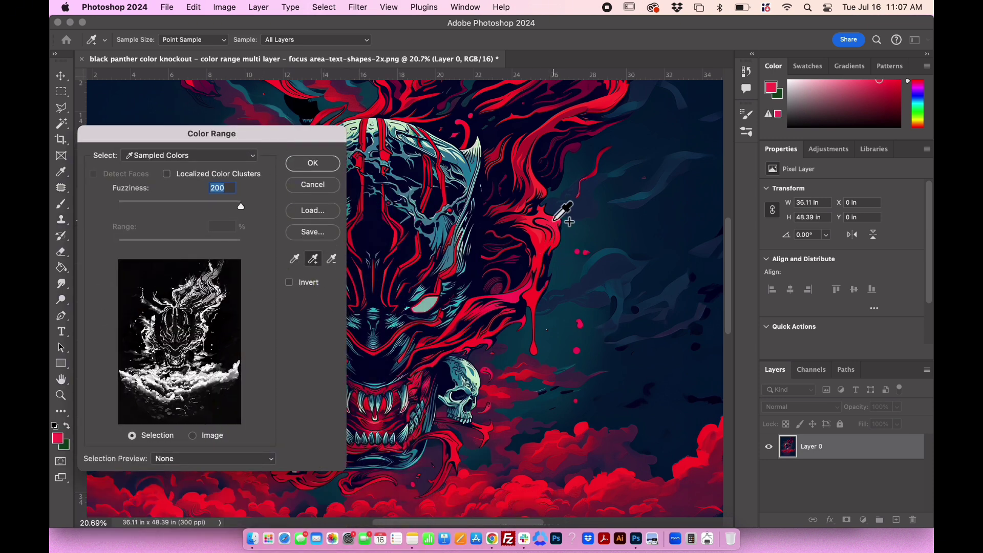
click(314, 165)
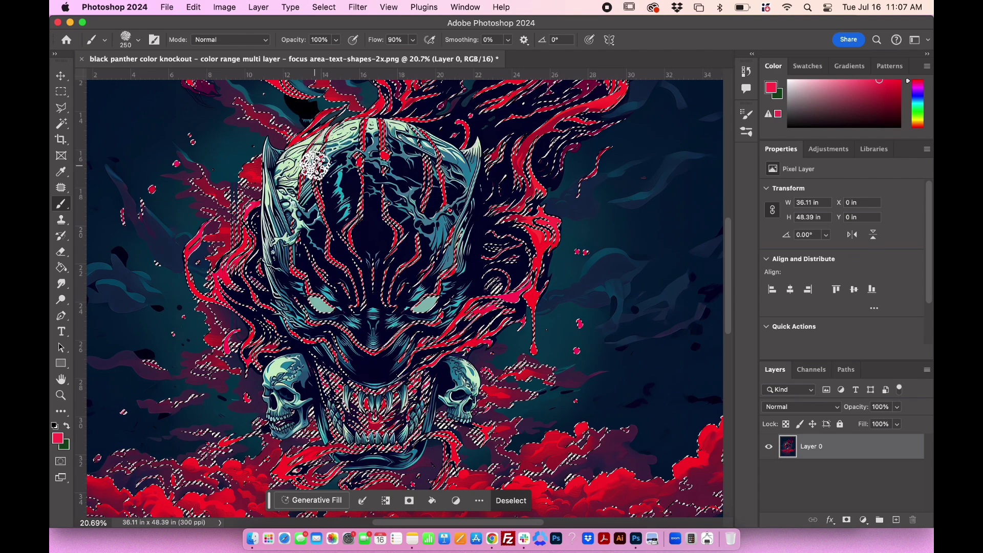
- Add a colorized Hue/Saturation adjustment at Hue 275, Saturation 68 for the reds
click(829, 149)
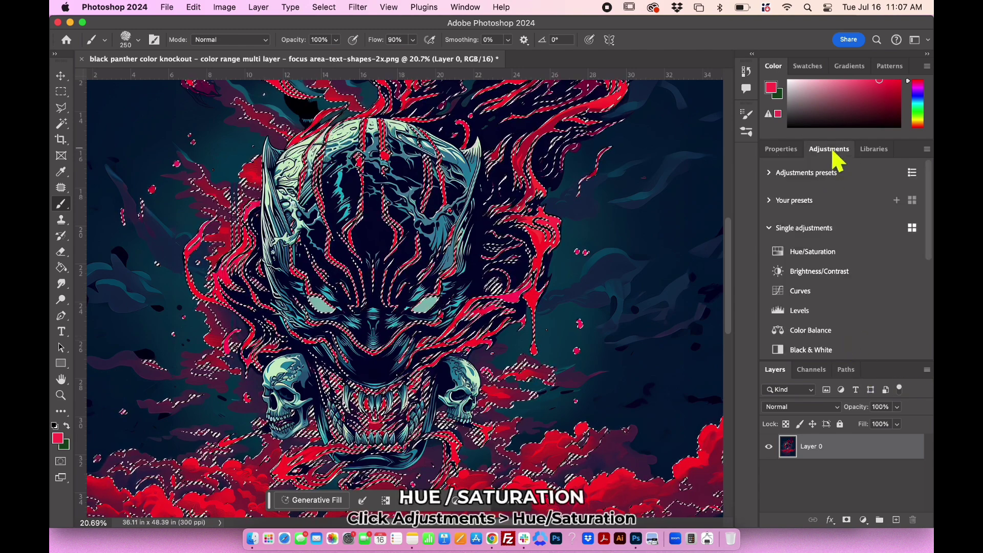
click(815, 250)
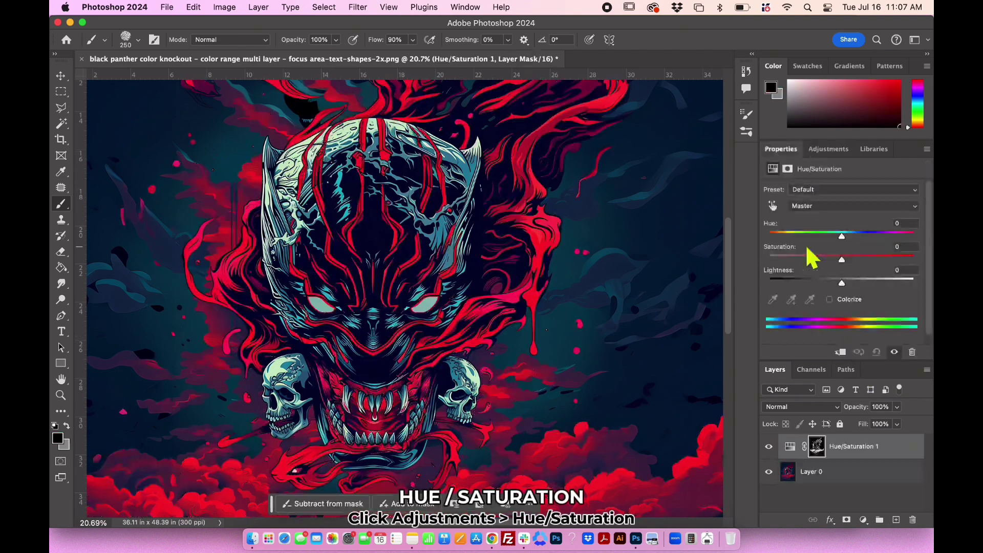
click(829, 299)
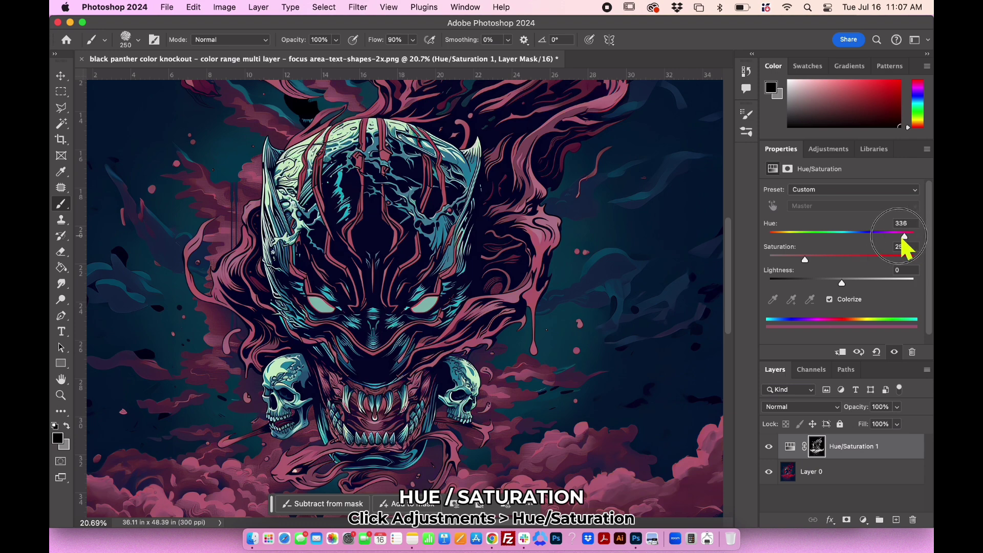
drag(894, 238, 880, 238)
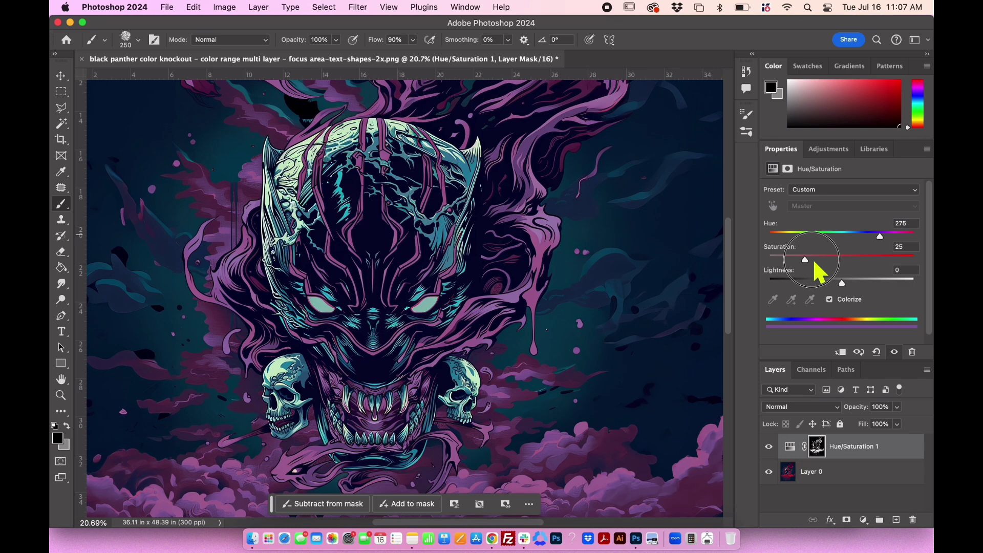
drag(813, 261, 869, 257)
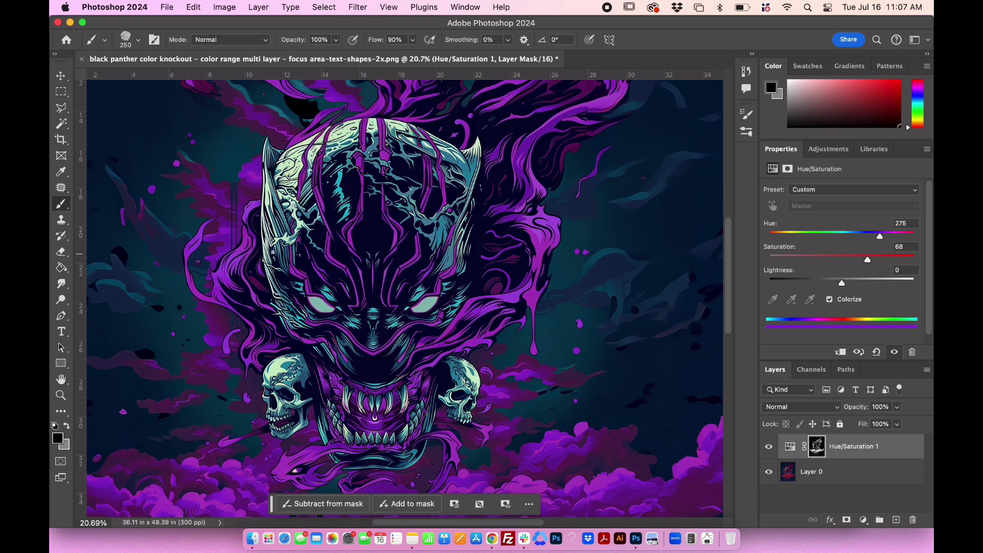
- On Layer 0, select the purple flame tones with Color Range at Fuzziness 85
click(848, 480)
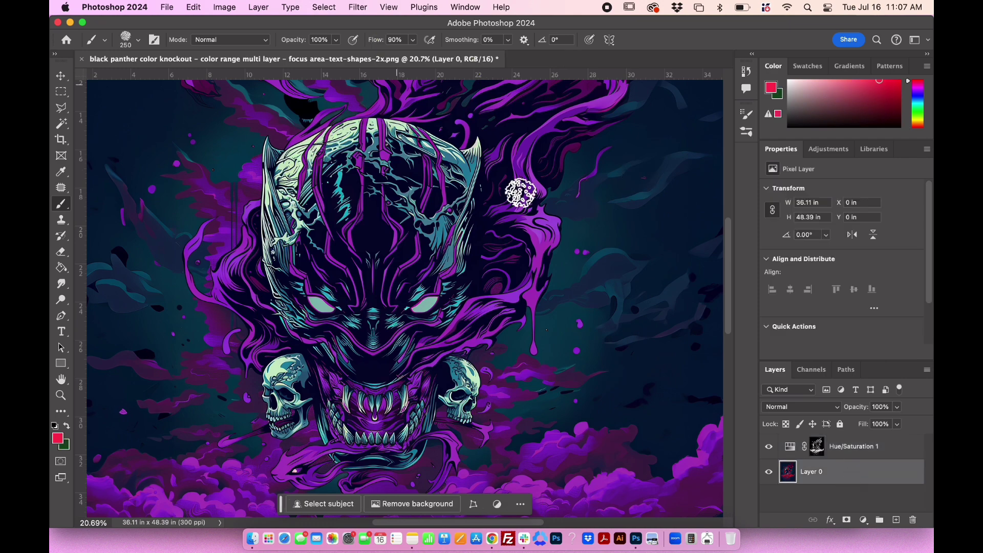
scroll(555, 198, up, 5)
click(321, 7)
click(351, 130)
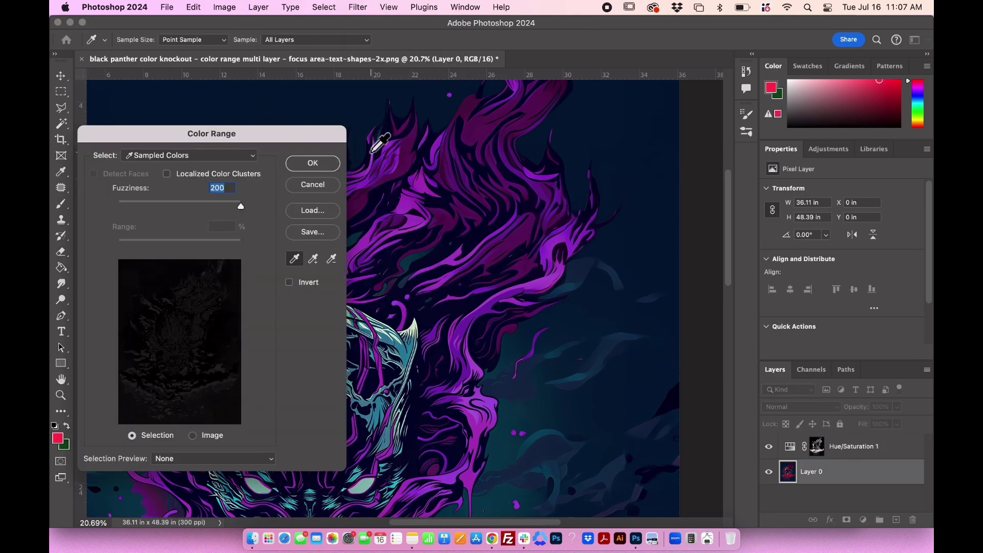
click(475, 131)
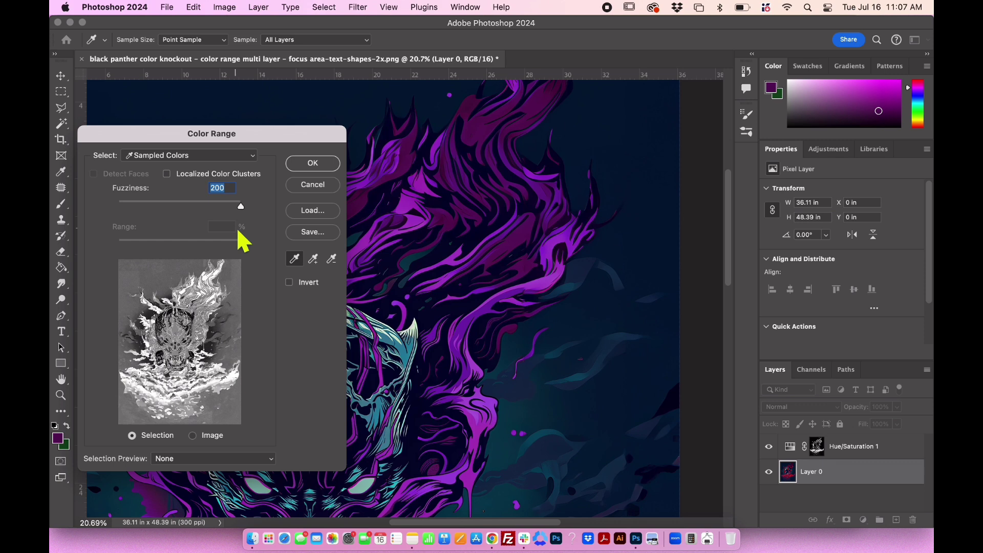
drag(240, 206, 160, 207)
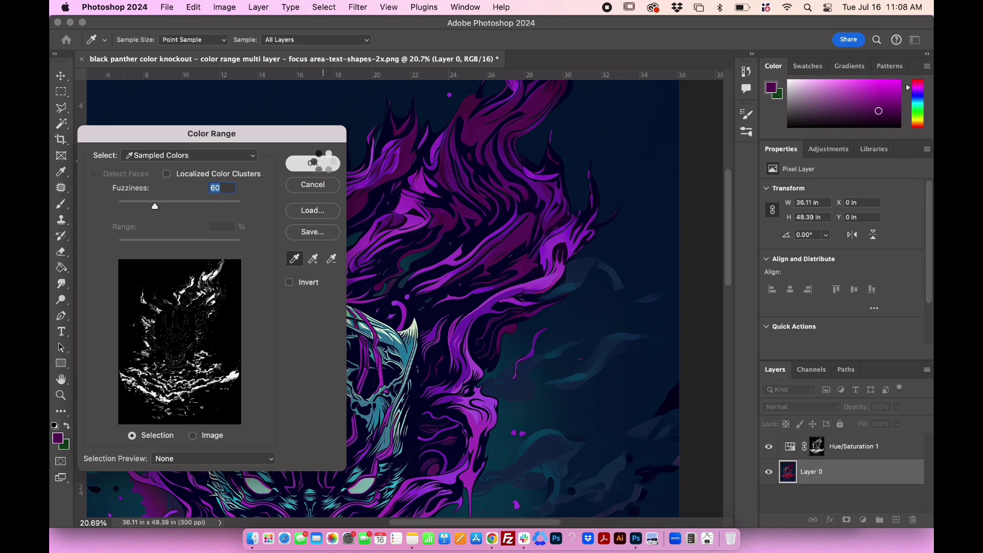
click(313, 163)
- Add a colorized Hue/Saturation adjustment at Hue 223, Saturation 85 for the selection
click(828, 149)
click(833, 252)
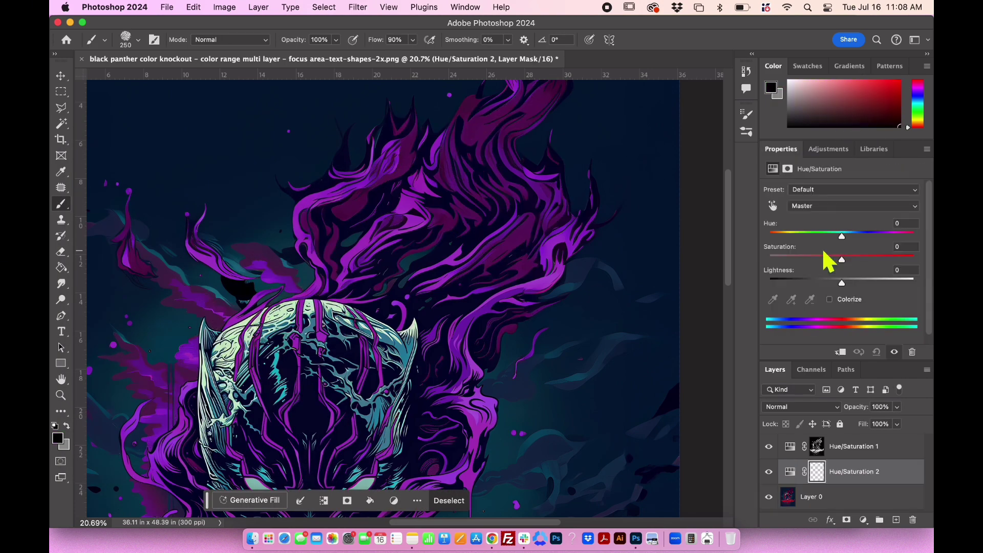
click(829, 299)
drag(890, 235, 861, 238)
drag(891, 269, 895, 260)
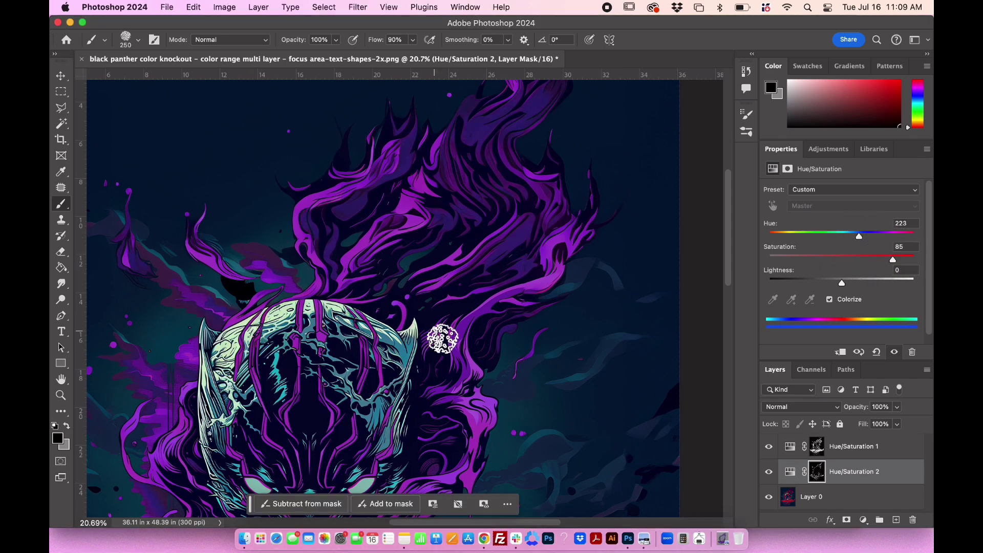
scroll(453, 331, down, 5)
scroll(453, 330, left, 2)
- Select the teal tones on Layer 0 with Color Range at Fuzziness 200
click(811, 497)
click(324, 8)
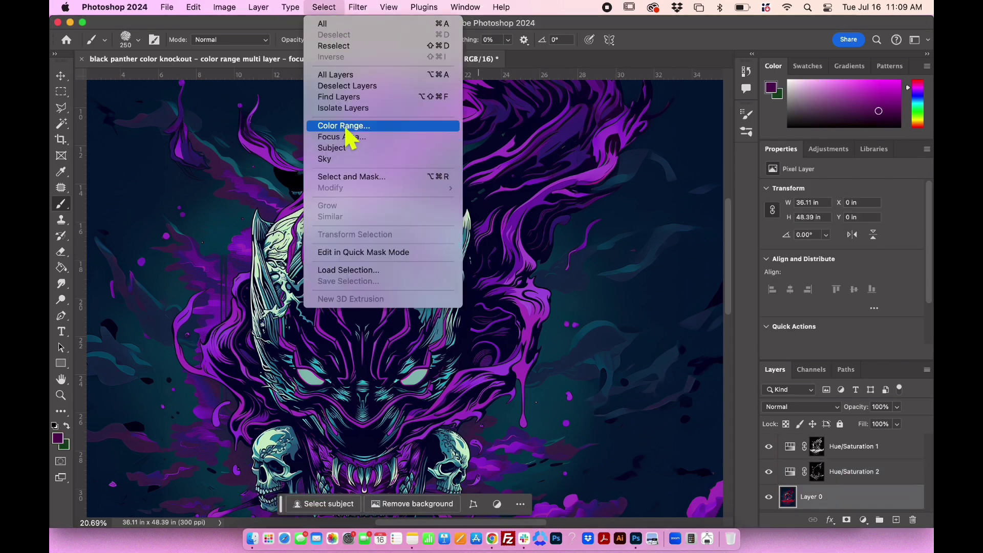
click(340, 125)
click(457, 248)
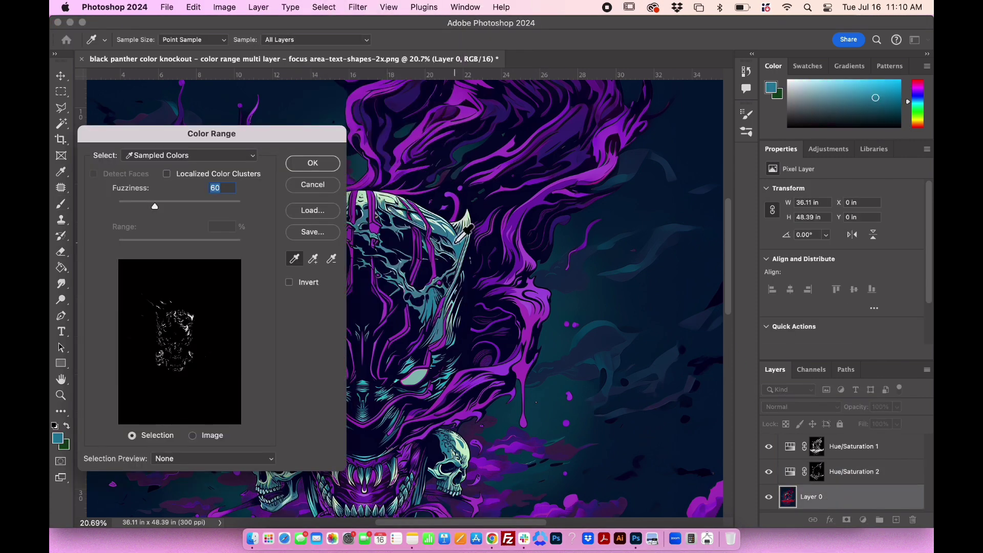
drag(164, 213, 207, 218)
click(305, 165)
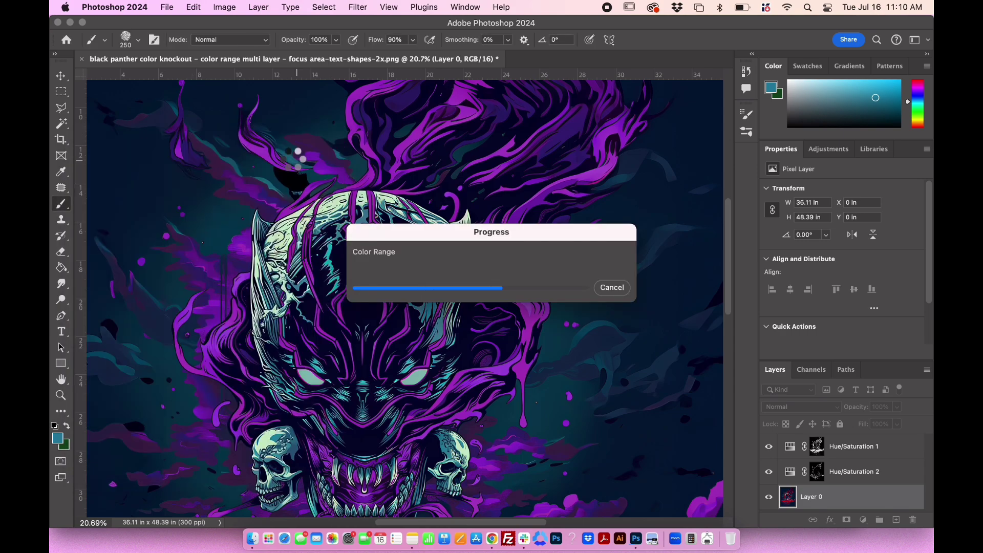
- Add a colorized Hue/Saturation adjustment with Saturation 100 and Hue 117 to turn them green
click(808, 250)
click(830, 300)
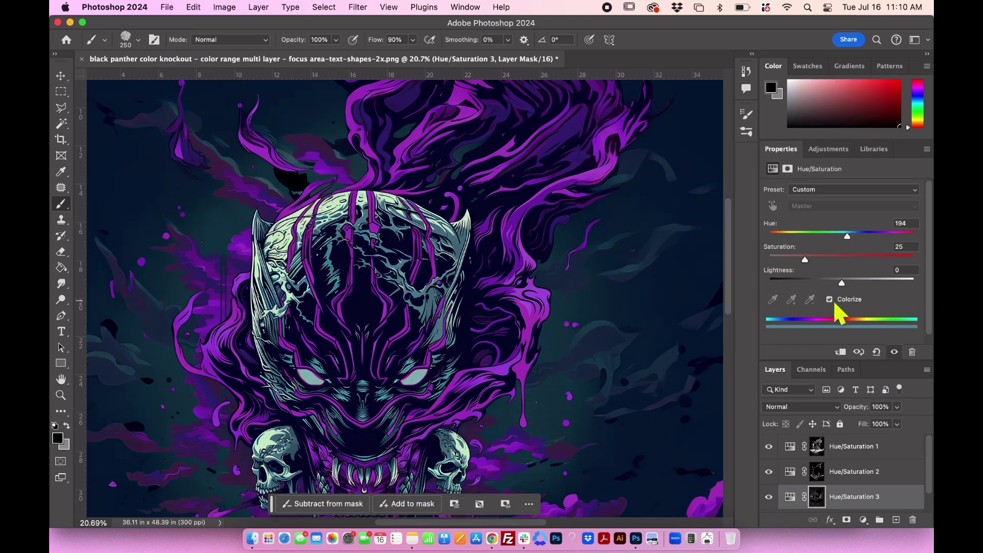
drag(811, 262, 927, 263)
mouse_move(848, 236)
mouse_down()
mouse_move(819, 238)
mouse_move(829, 249)
mouse_move(820, 249)
mouse_move(864, 240)
mouse_up()
scroll(856, 486, down, 2)
- On Layer 0, select the pale green highlights with Color Range at Fuzziness 107
click(855, 499)
click(324, 7)
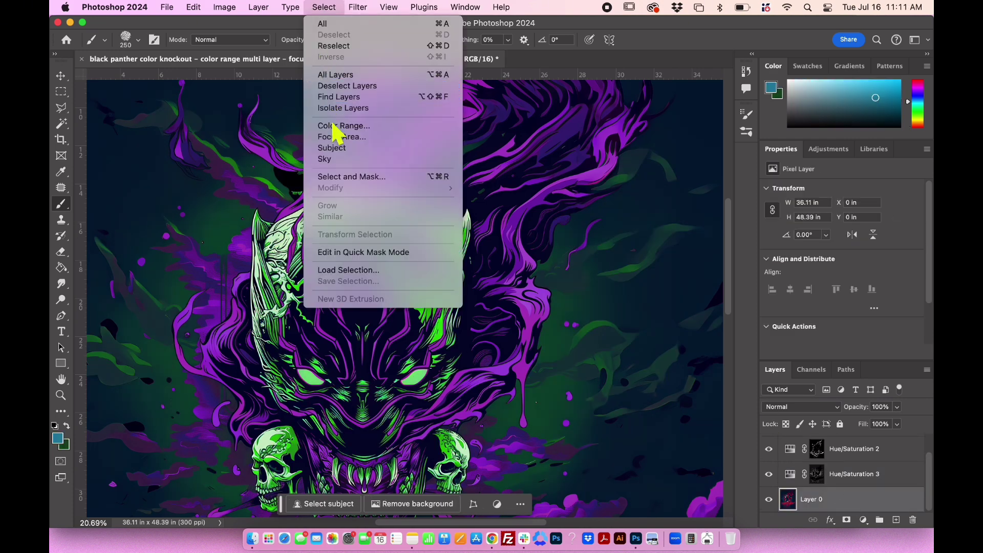
click(335, 132)
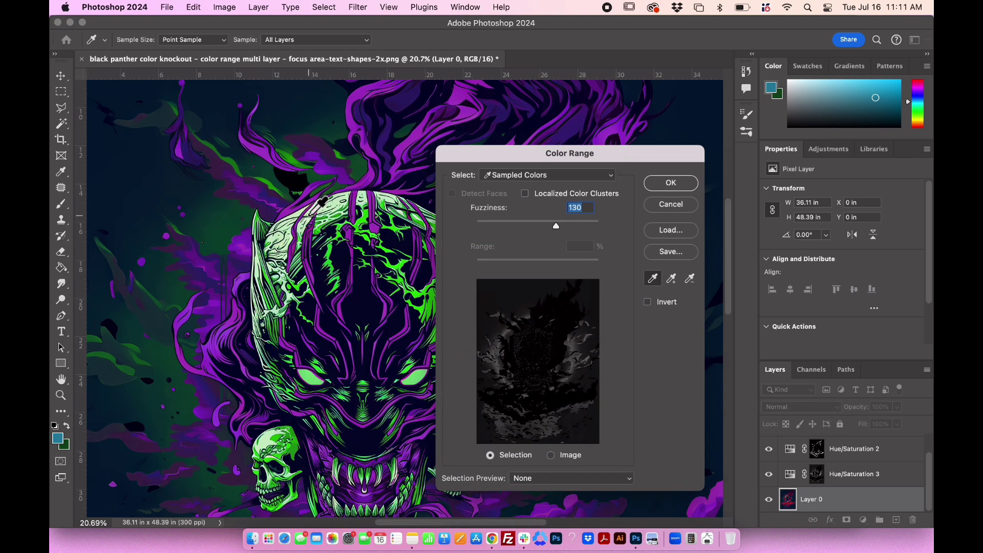
click(322, 202)
drag(555, 226, 545, 229)
click(671, 183)
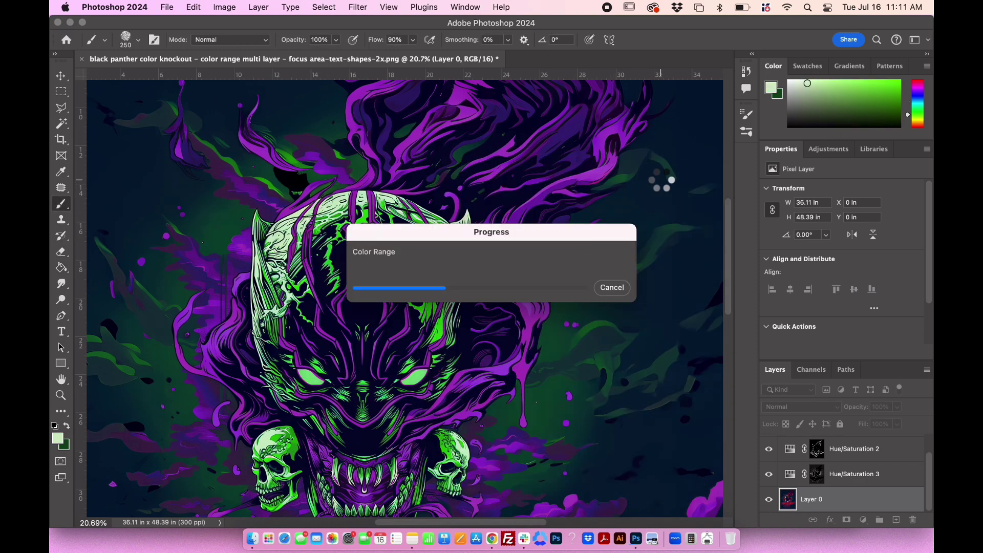
- Add a colorized Hue/Saturation adjustment at Hue 0, Saturation 98, Lightness +43
click(829, 149)
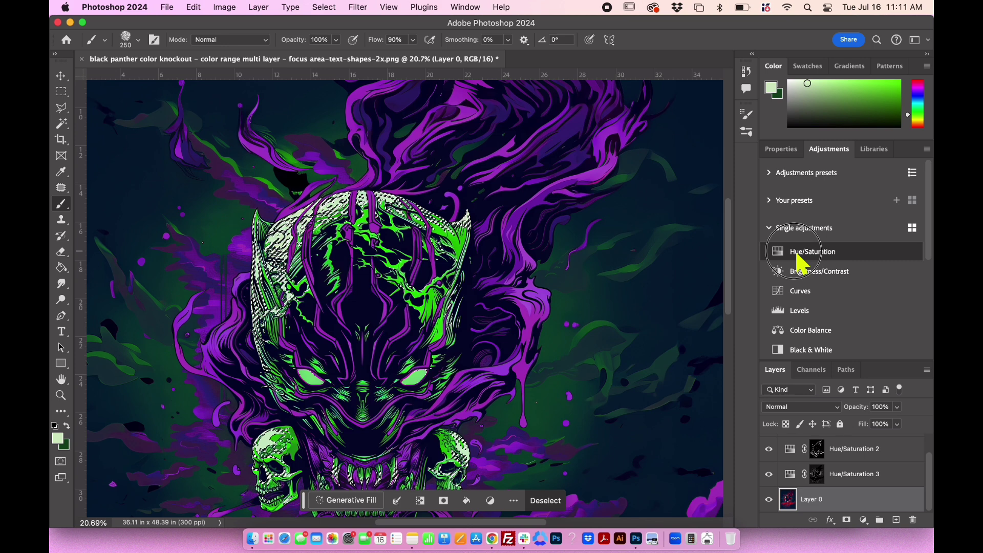
click(796, 252)
click(829, 299)
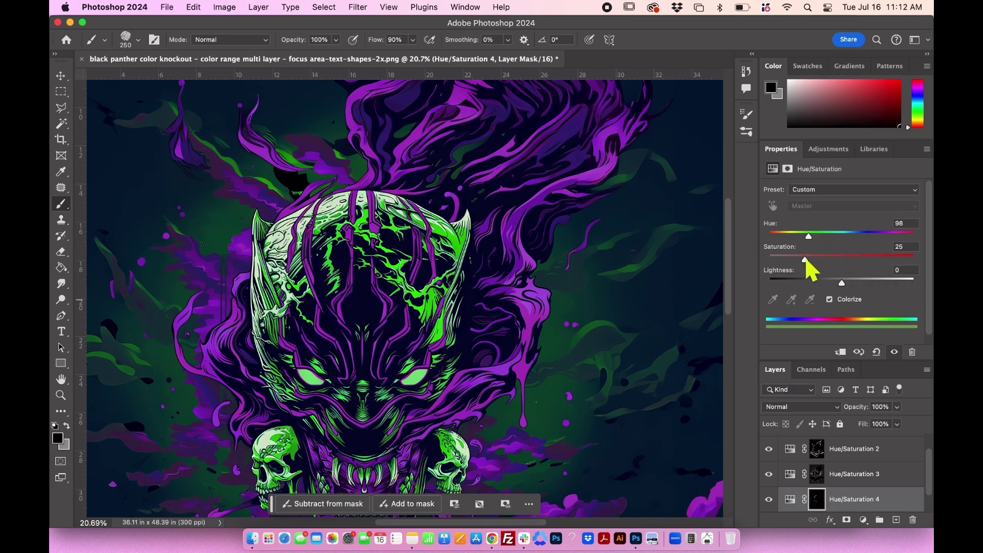
drag(810, 261, 769, 236)
drag(834, 260, 871, 262)
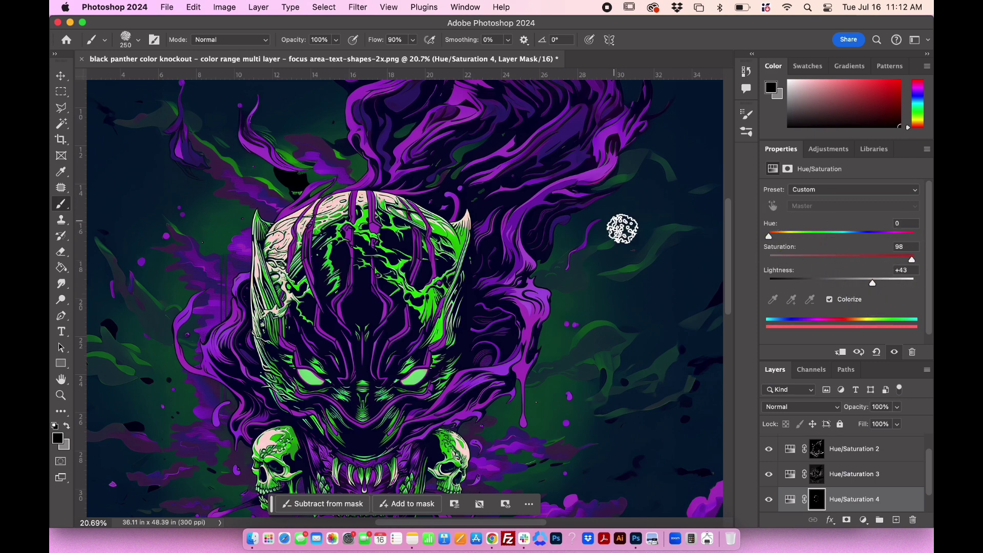
- Clip the Hue/Saturation 3 and 4 adjustment layers to Layer 0
key(super+0)
scroll(870, 471, up, 1)
click(865, 447)
scroll(870, 472, down, 2)
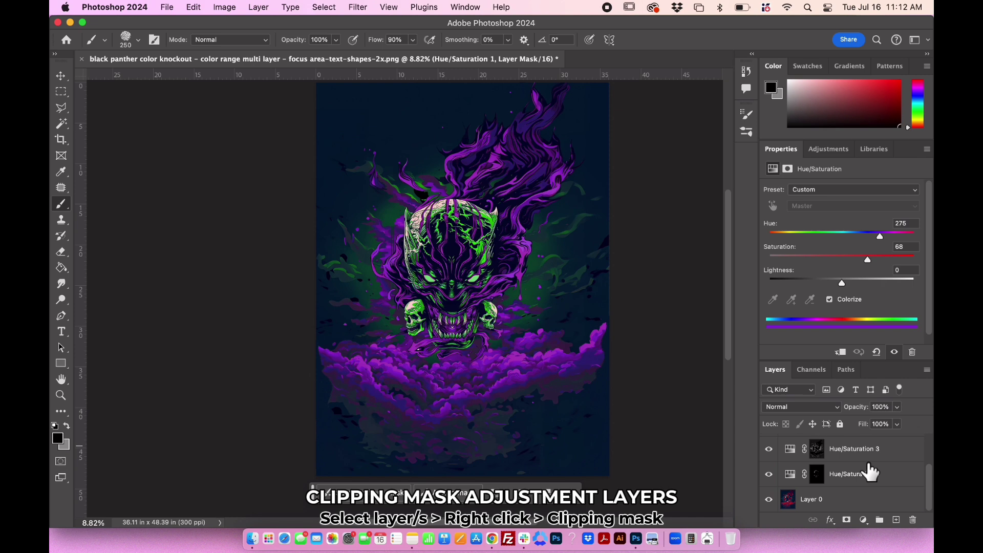
shift+click(862, 481)
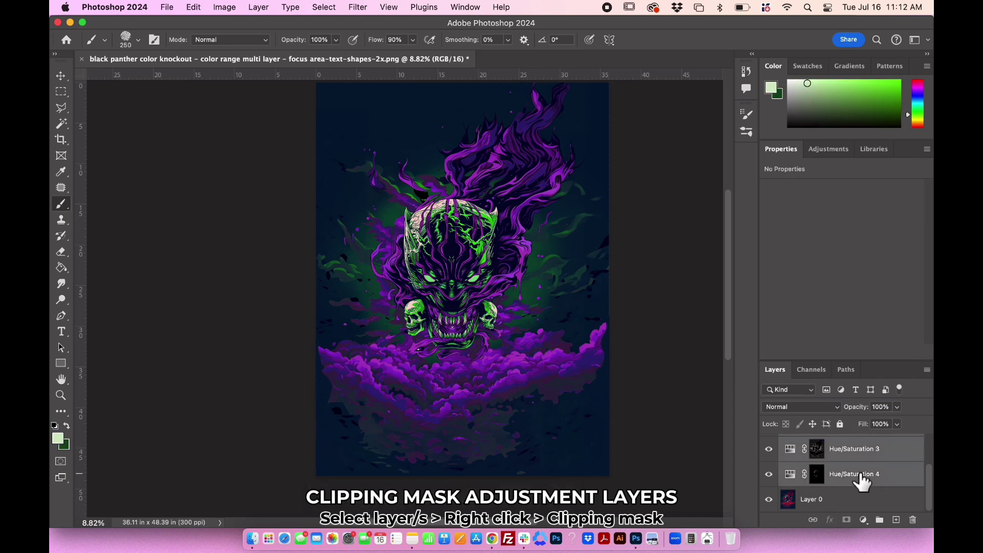
right_click(850, 451)
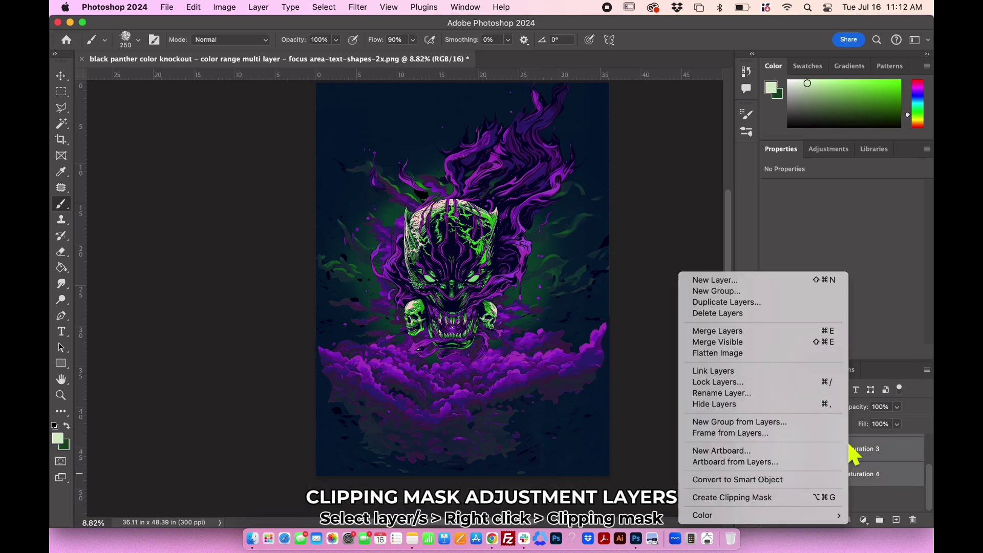
click(762, 497)
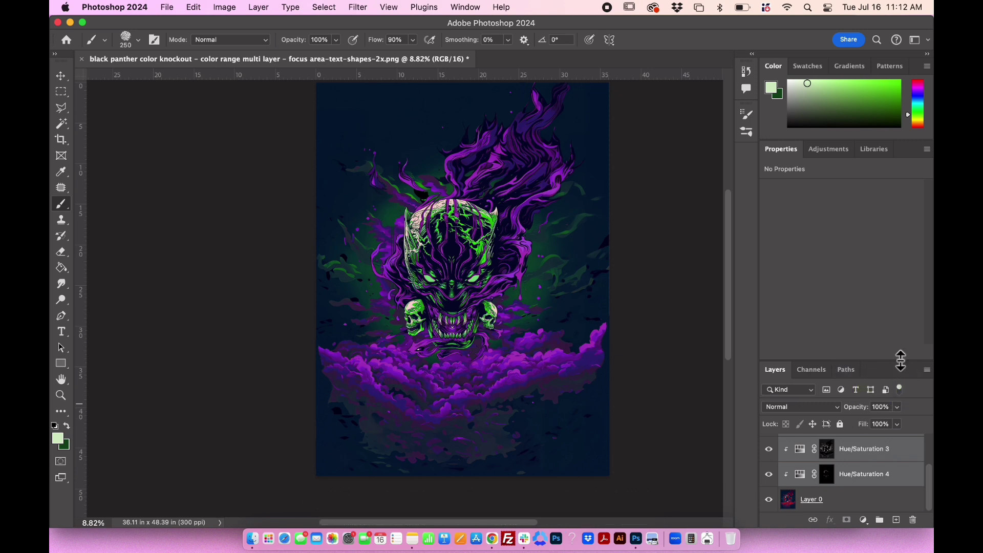
- Duplicate all layers, merge the copies, and name the result 'Merged'
drag(894, 361, 890, 293)
click(847, 480)
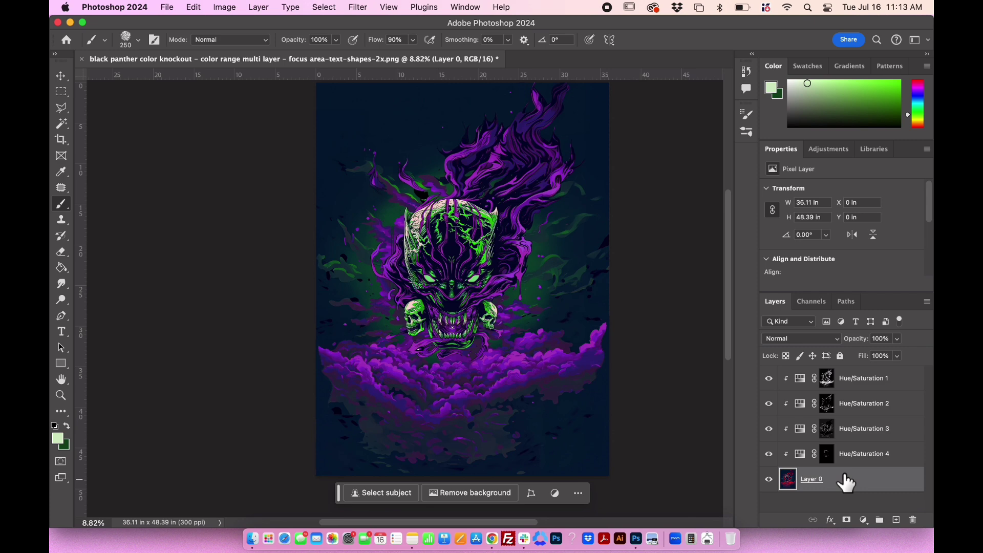
shift+click(865, 384)
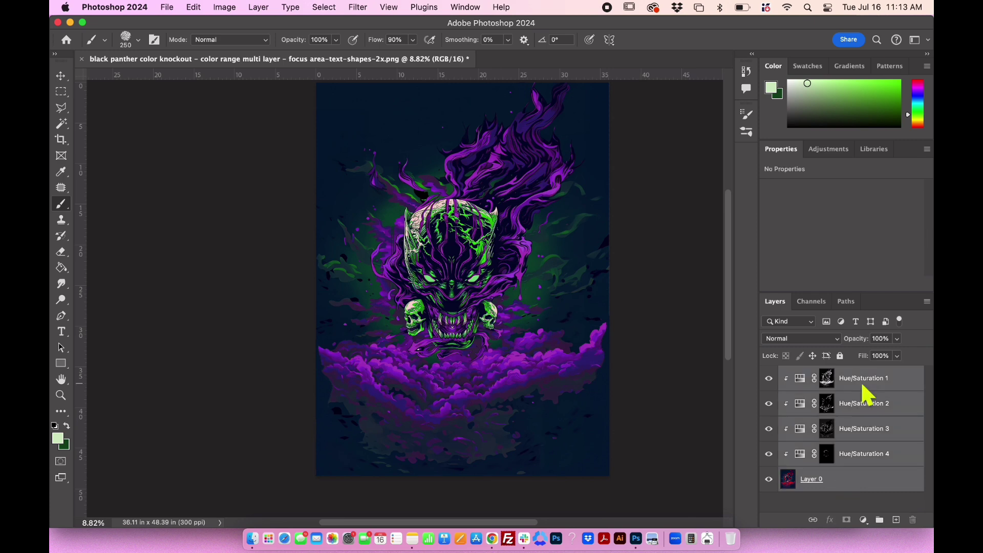
key(super+j)
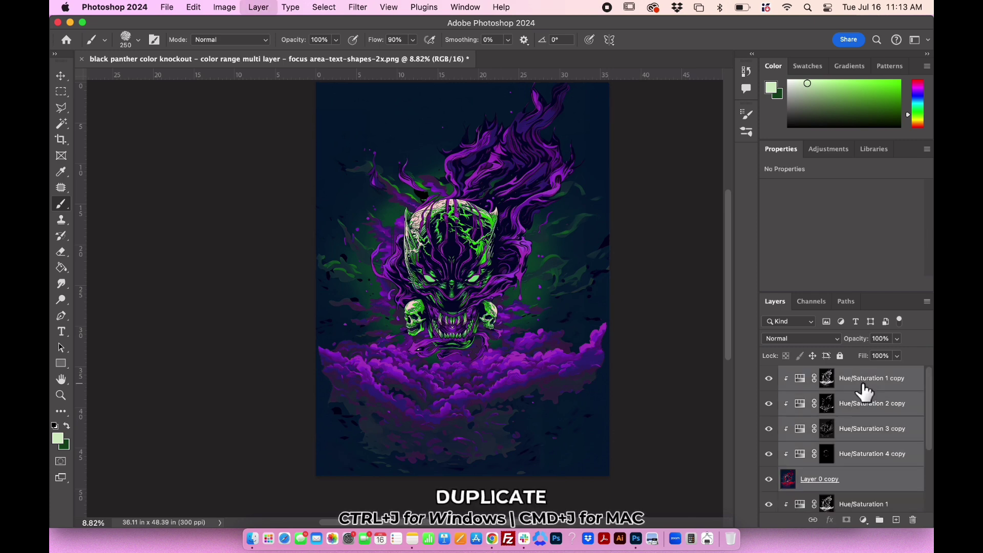
key(super+e)
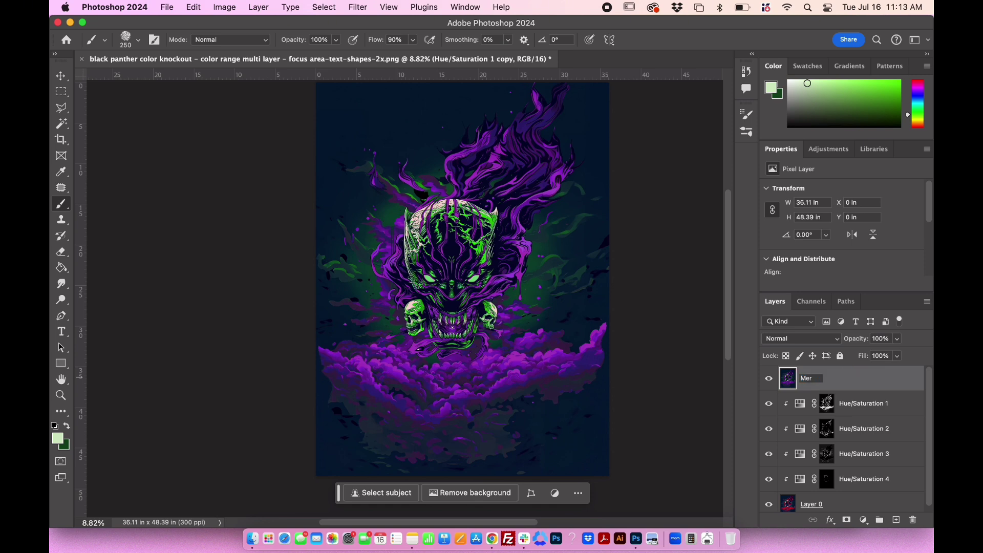
key(Return)
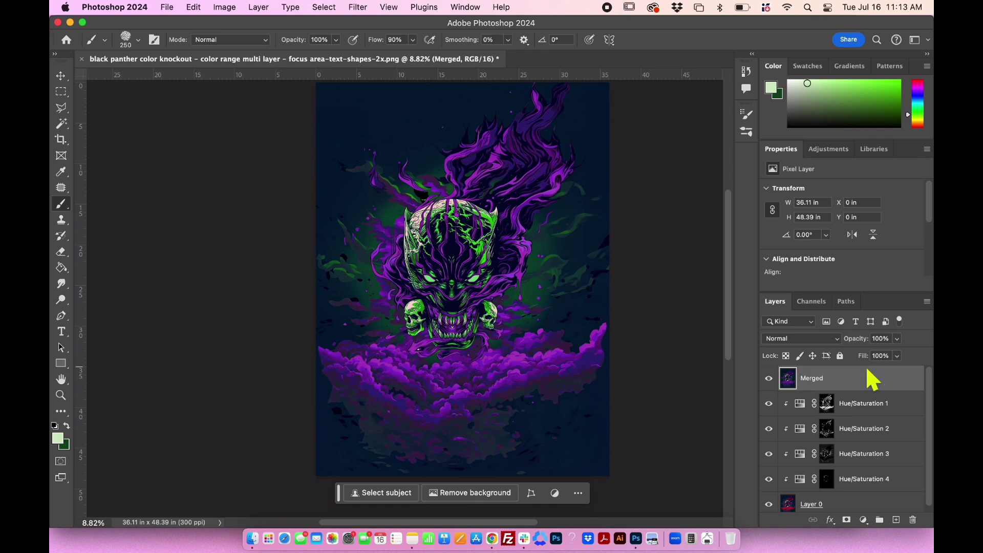
scroll(565, 245, right, 3)
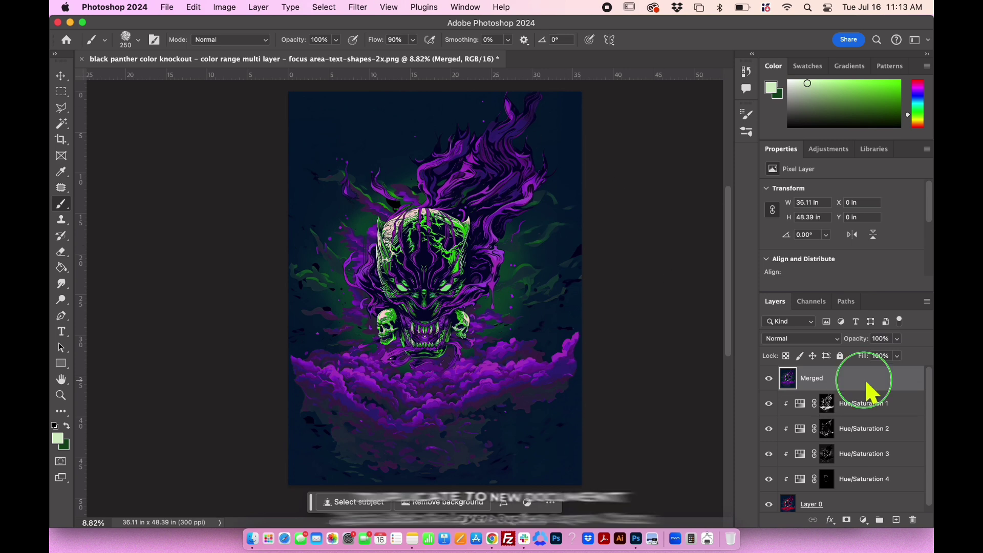
- Duplicate the Merged layer into a new document
right_click(866, 384)
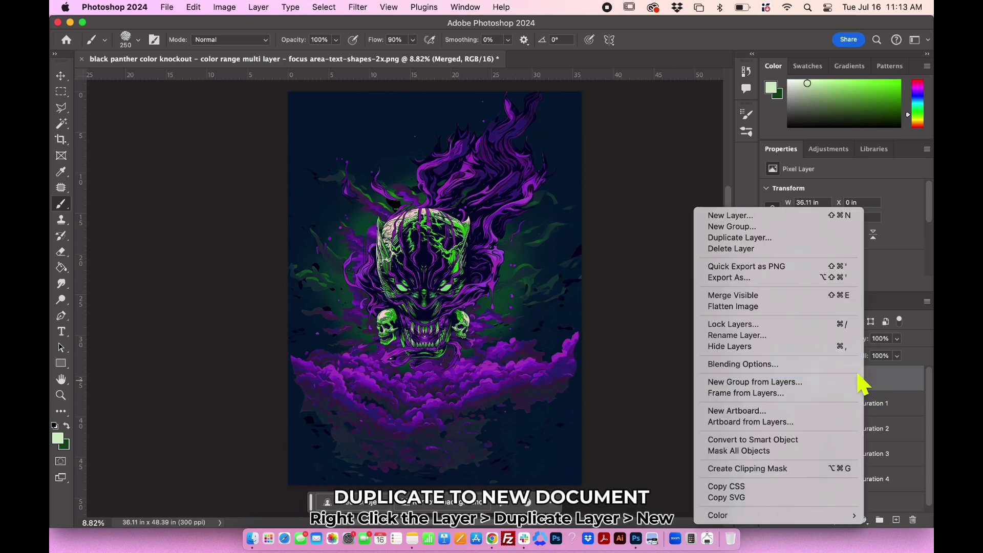
click(786, 238)
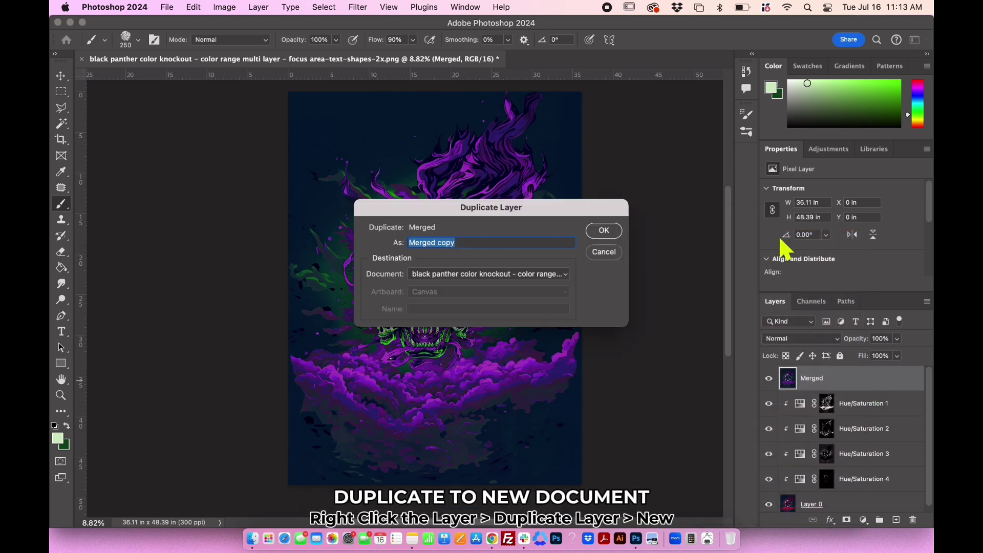
click(563, 279)
click(551, 288)
click(616, 232)
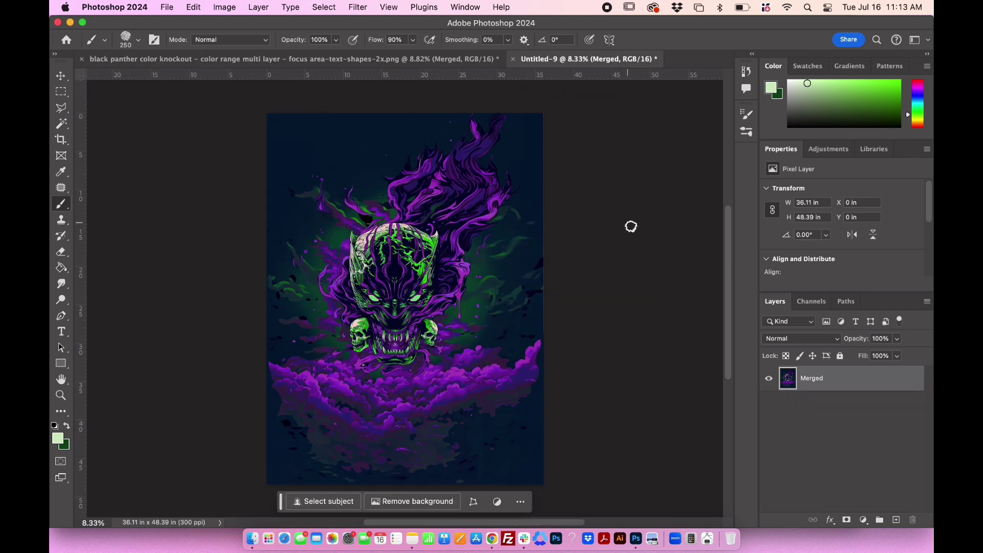
scroll(631, 226, up, 1)
- Switch the new document to 8 bits/channel and Grayscale mode, discarding colour
click(224, 7)
mouse_move(277, 24)
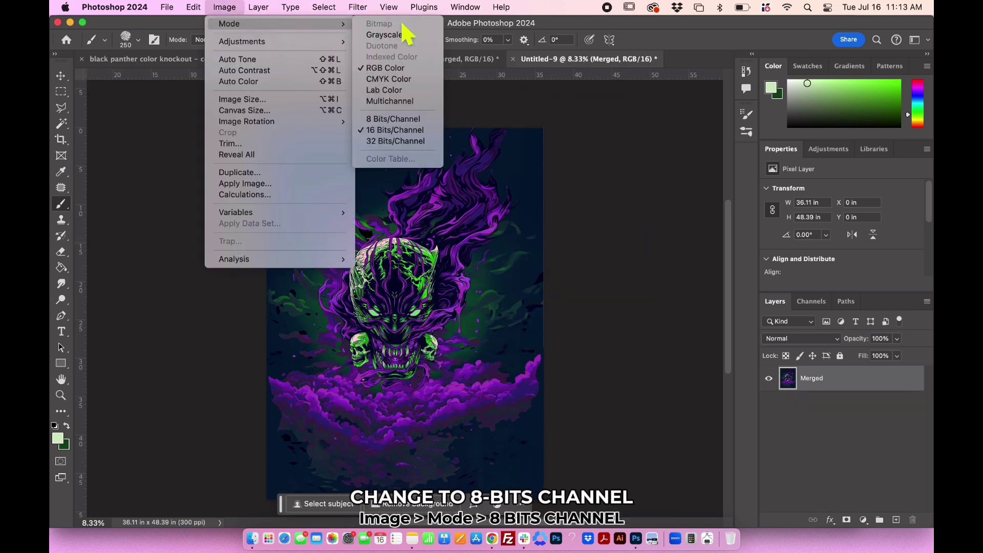
click(392, 118)
click(224, 7)
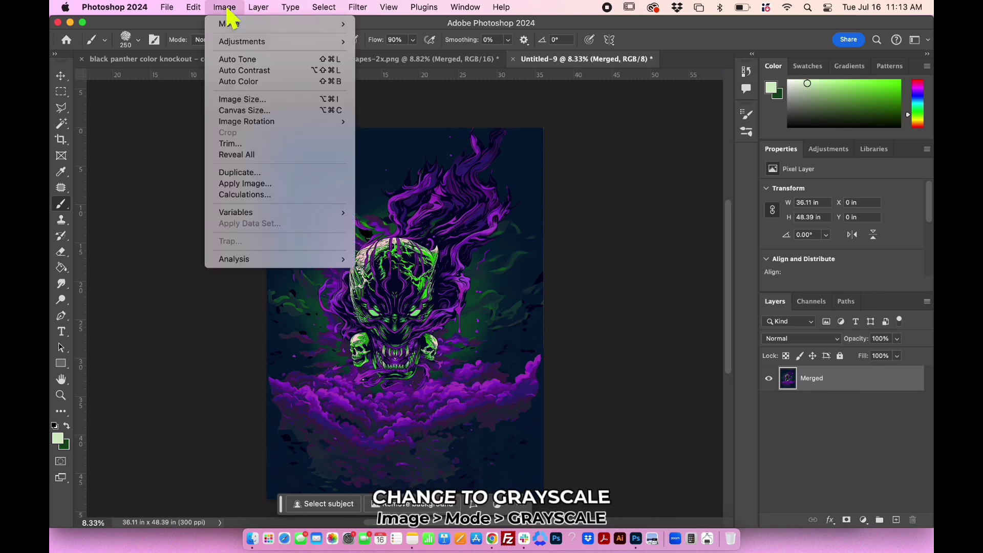
mouse_move(315, 26)
click(389, 35)
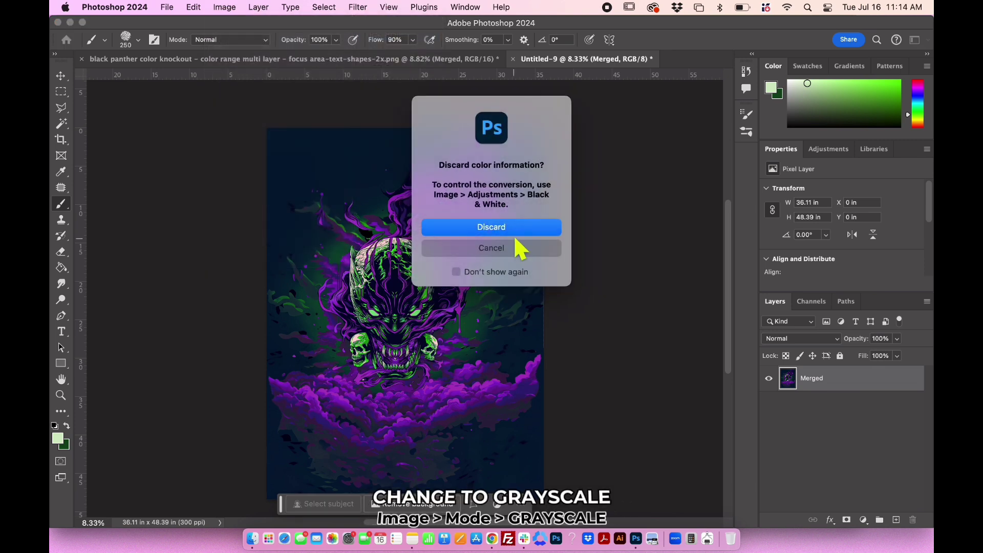
click(501, 228)
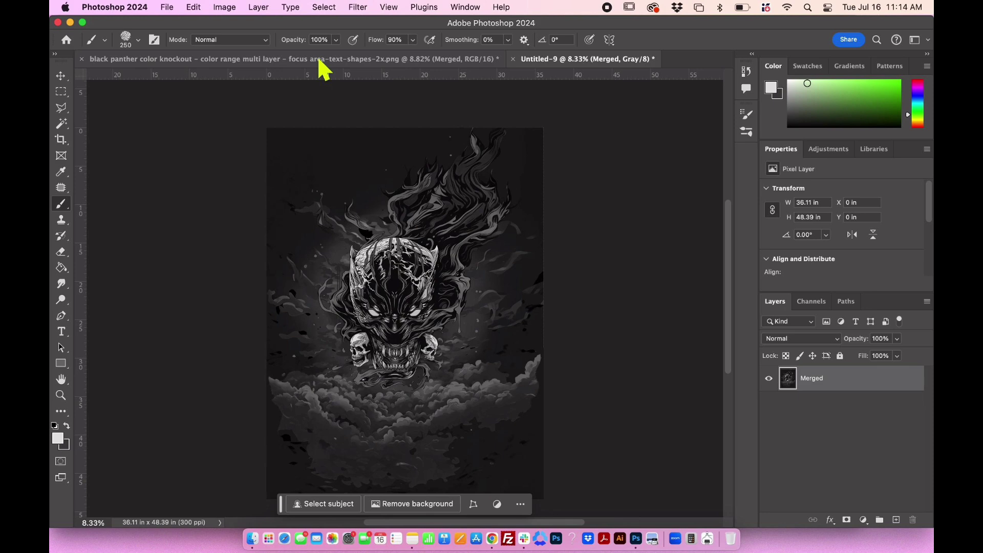
- Apply Levels with the black input point at 14 and the white point at 61
click(224, 7)
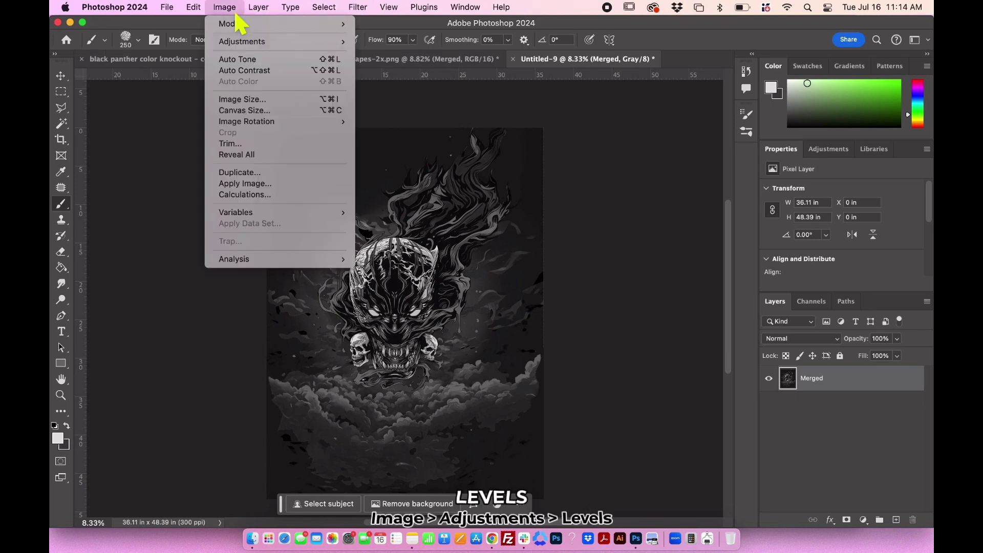
mouse_move(322, 41)
click(406, 54)
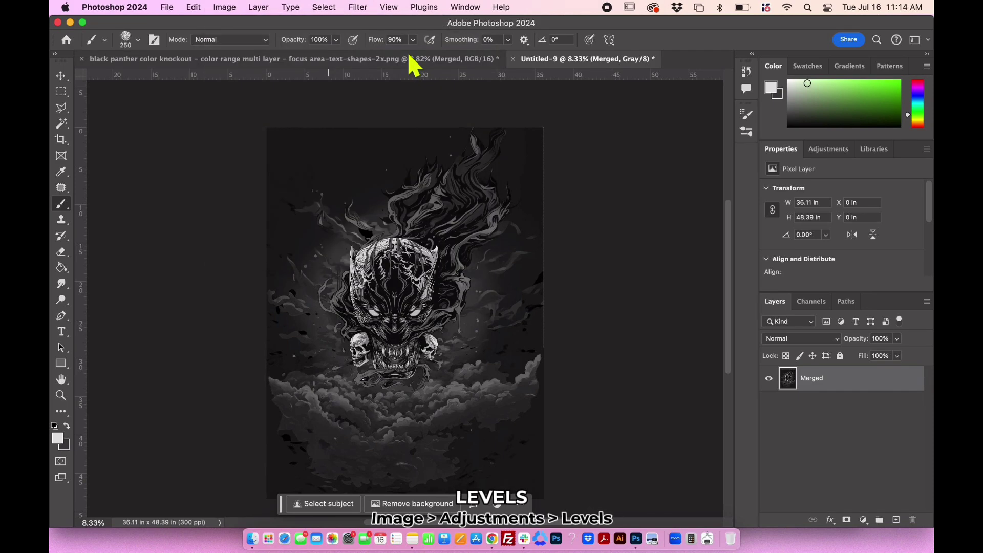
drag(793, 403, 717, 404)
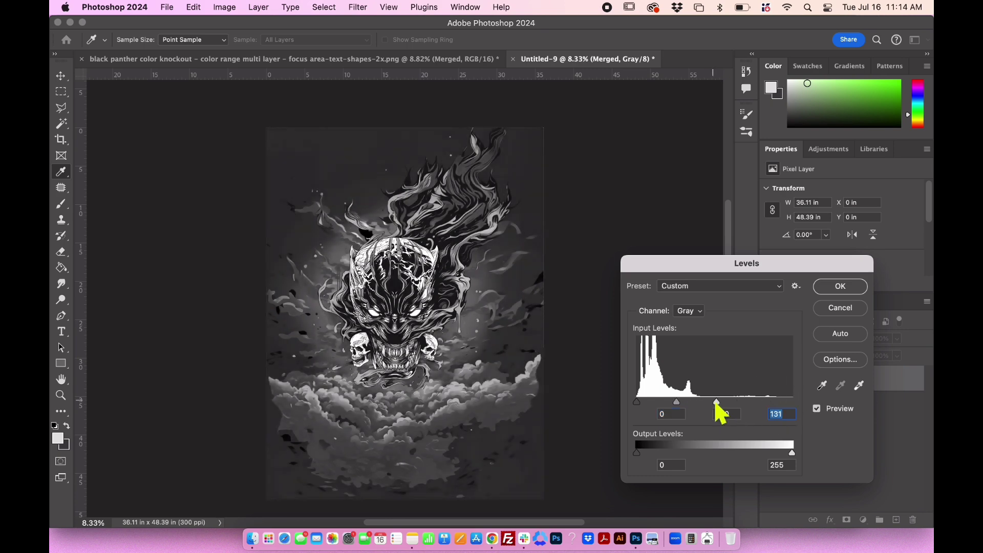
drag(638, 403, 646, 404)
drag(716, 402, 667, 413)
click(823, 288)
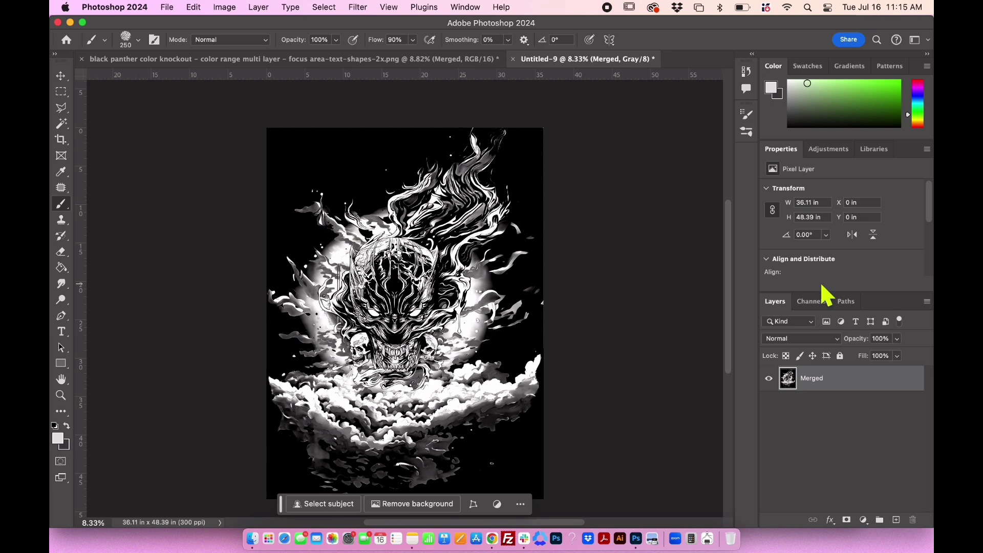
- Flatten and convert to Bitmap at 300 ppi with a 35 lpi, 22°, round halftone screen
key(b)
click(228, 8)
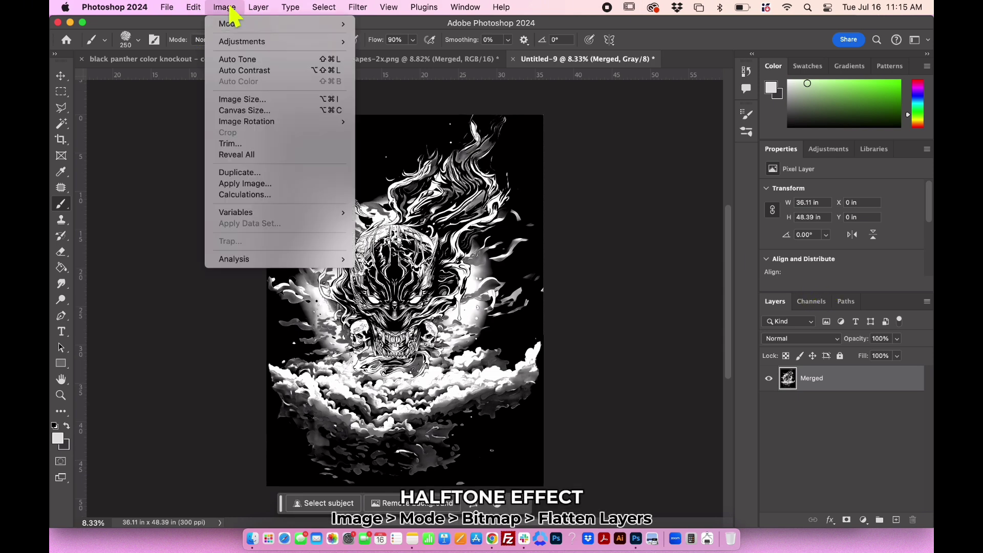
mouse_move(313, 26)
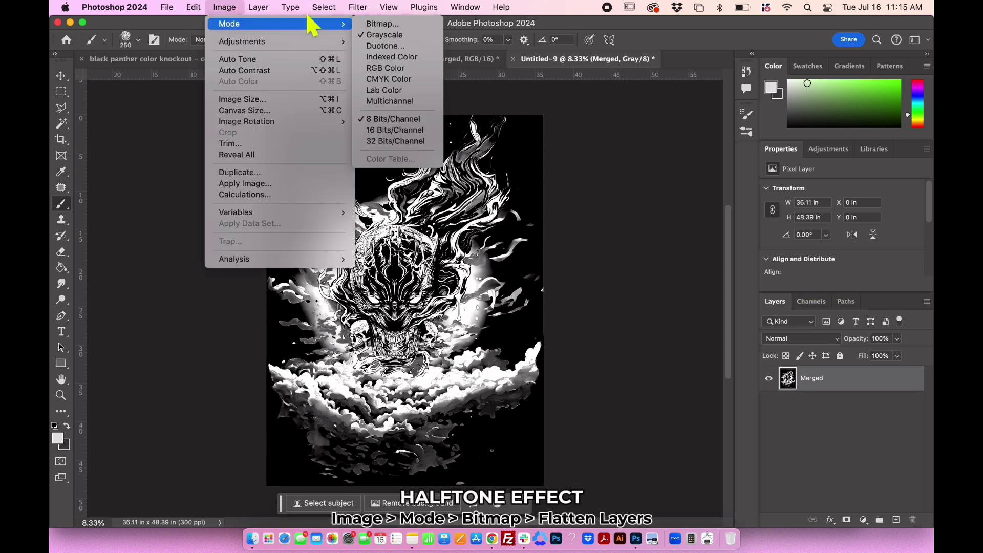
click(370, 27)
click(532, 209)
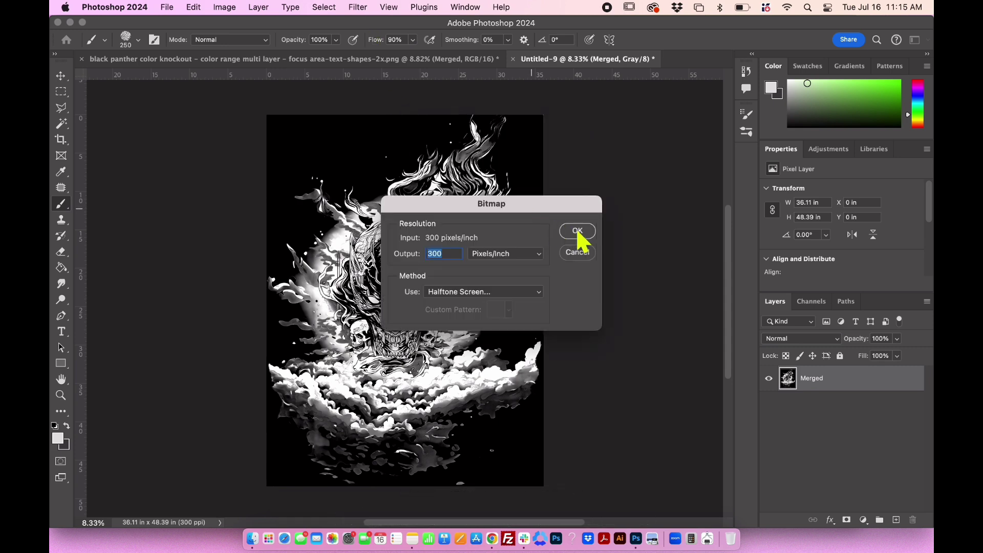
click(577, 232)
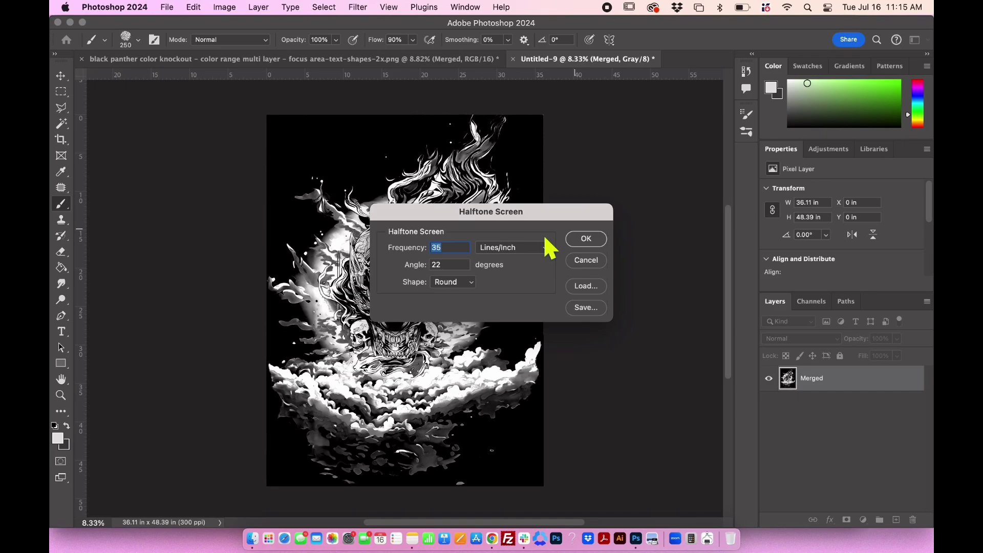
click(588, 238)
mouse_move(537, 253)
mouse_down()
mouse_move(604, 231)
mouse_move(540, 246)
mouse_up()
- Copy the whole halftone image and paste it into a new layer mask on the Merged layer
key(super+a)
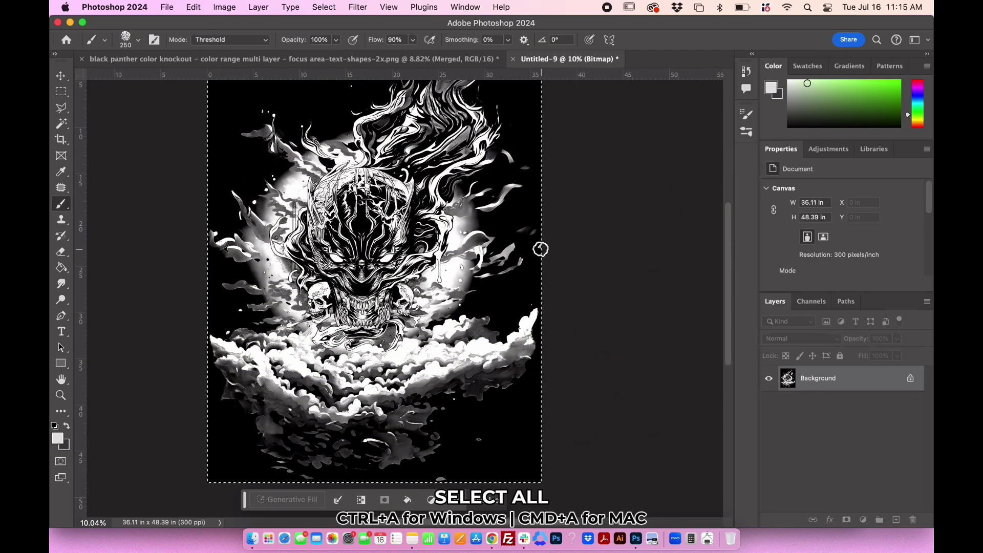
click(263, 59)
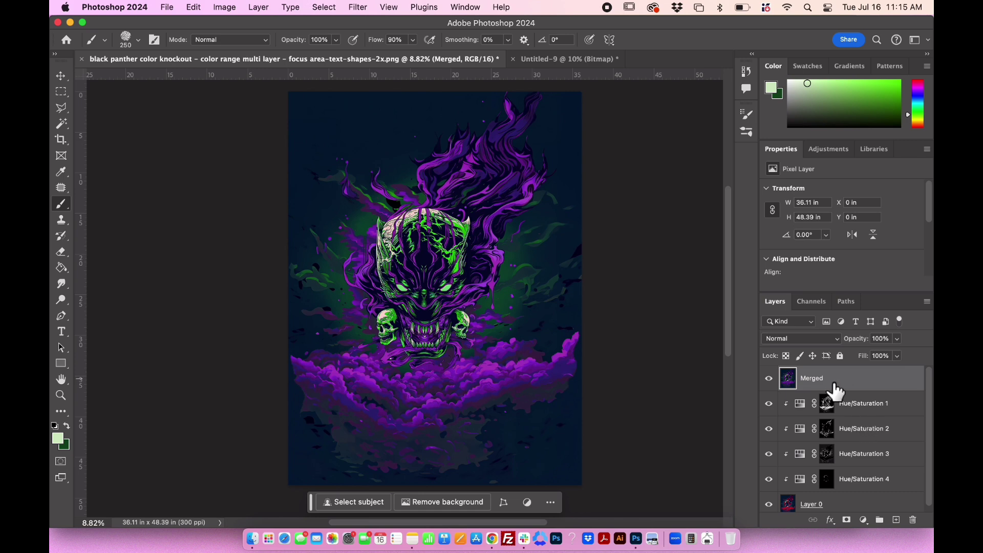
click(846, 521)
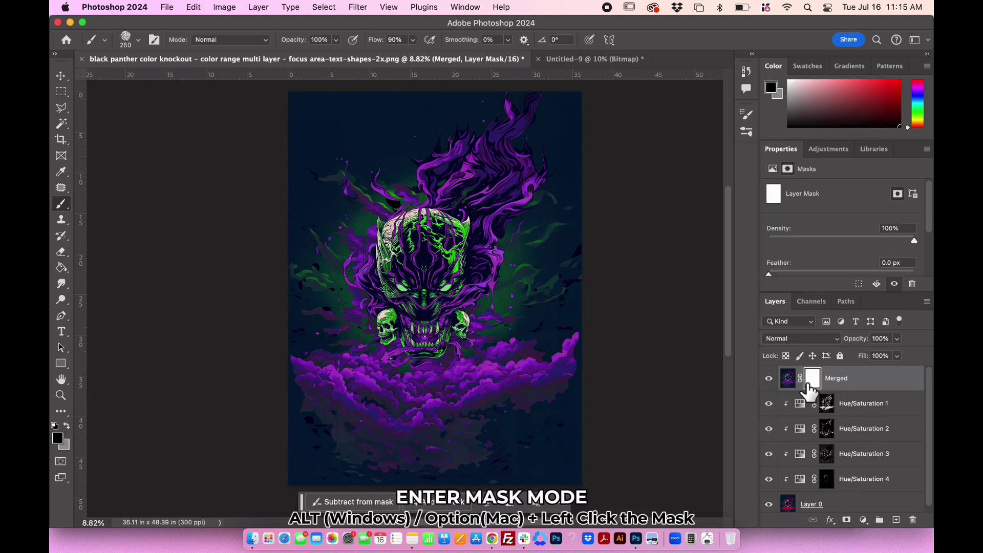
alt+click(811, 379)
key(super+v)
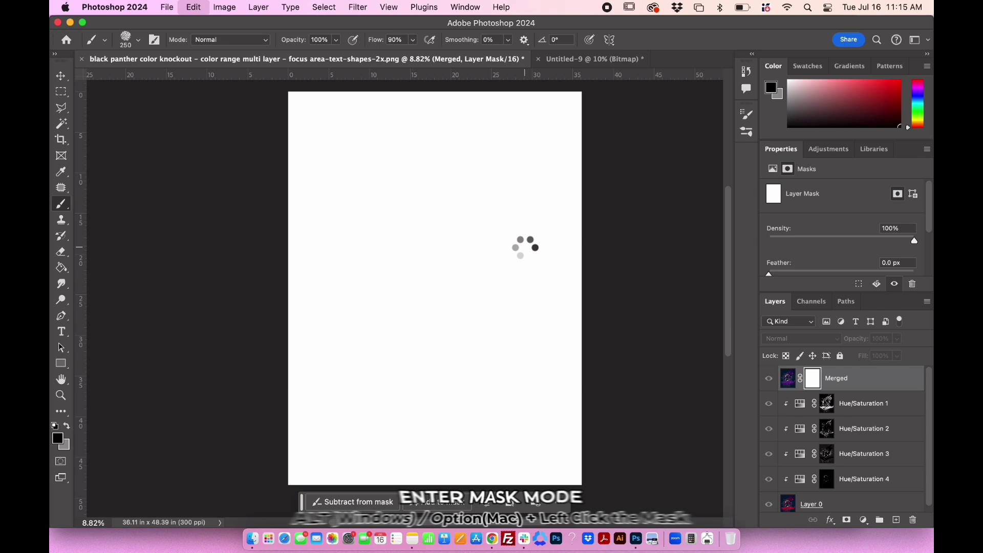
- Add a new layer and set pure black as the foreground fill colour
key(super+d)
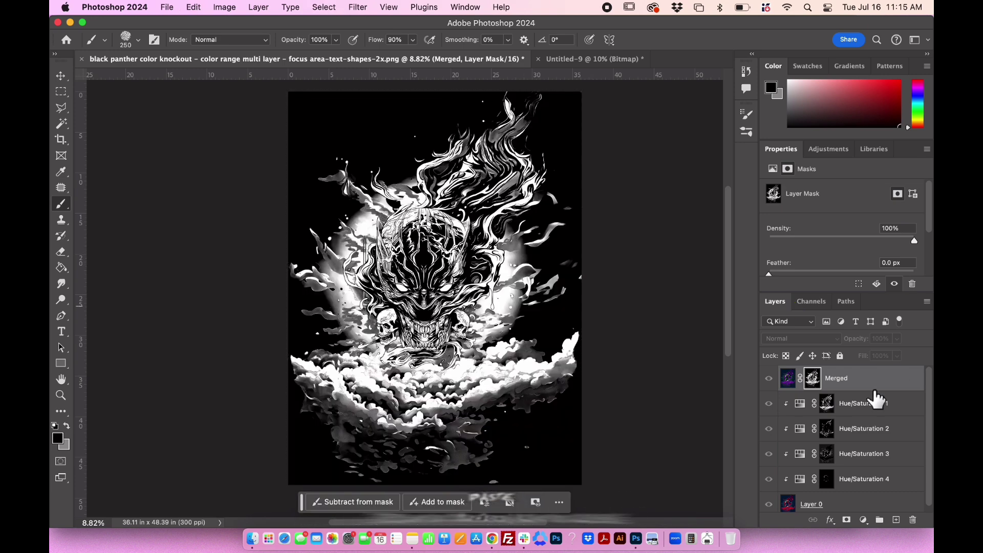
click(896, 520)
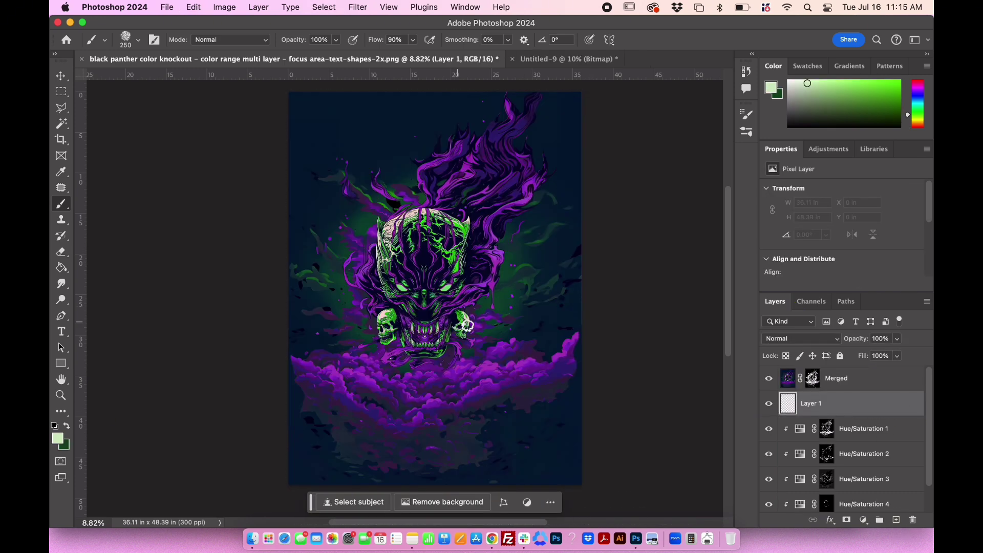
click(57, 438)
drag(517, 408, 626, 481)
click(750, 321)
key(b)
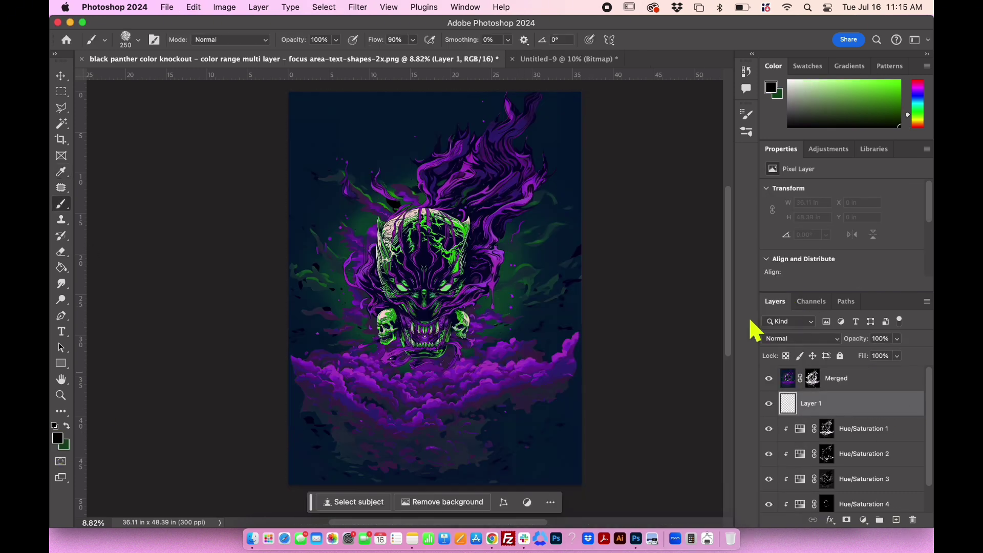
click(62, 268)
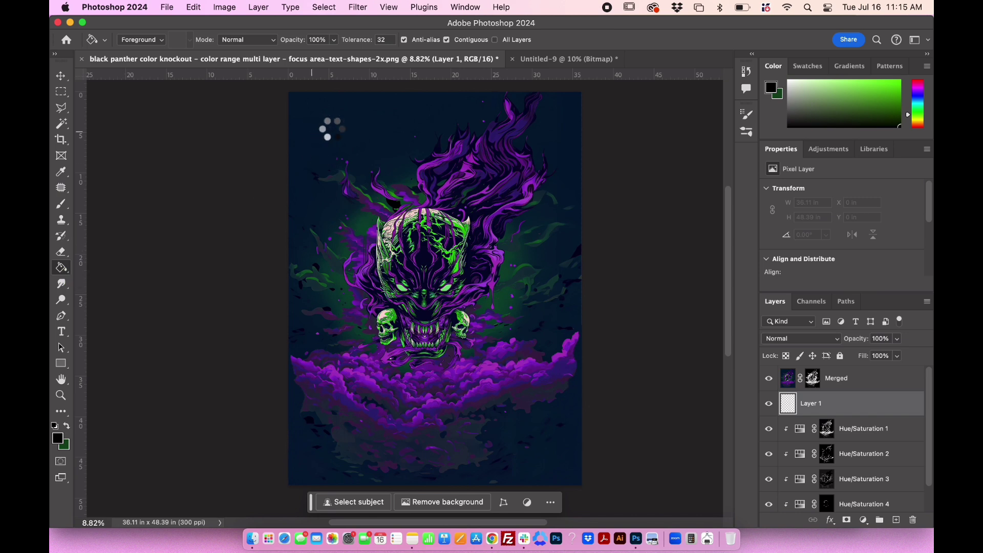
- Select the original layers from Hue/Saturation 1 down to Layer 0
scroll(331, 128, down, 5)
scroll(332, 128, left, 4)
scroll(781, 450, down, 1)
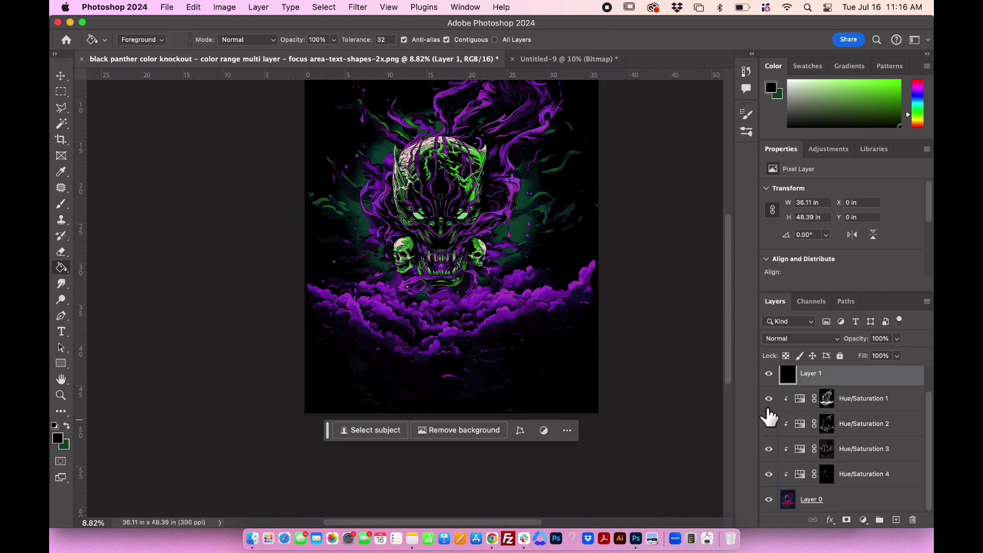
click(850, 402)
shift+click(846, 503)
- Group the selected layers into Group 1 and rename Layer 1 to Background
click(879, 519)
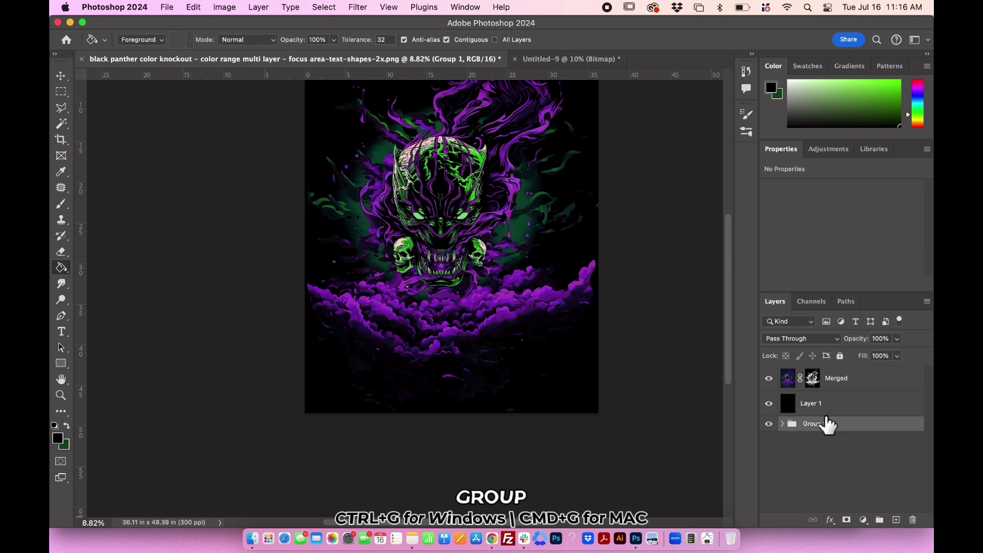
double_click(813, 403)
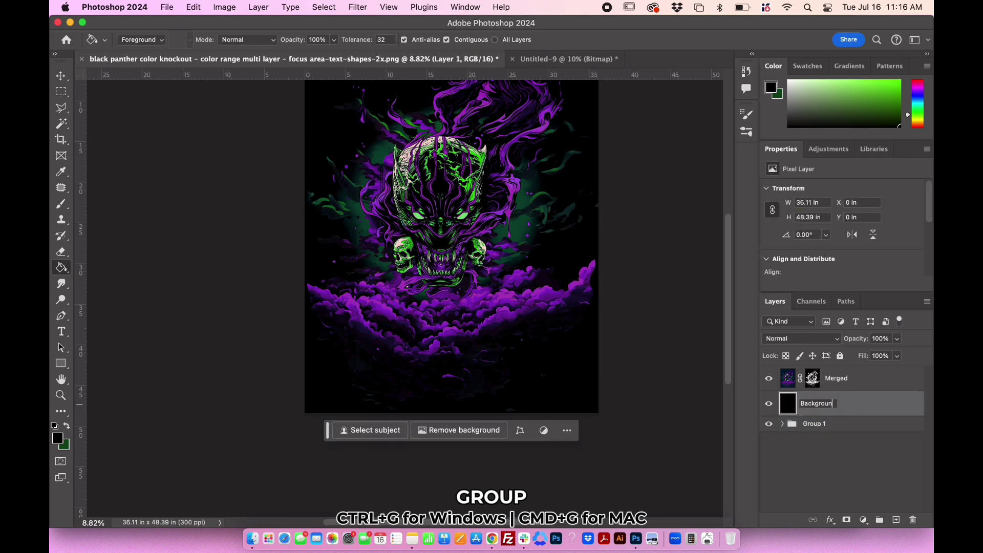
scroll(679, 287, up, 1)
click(61, 76)
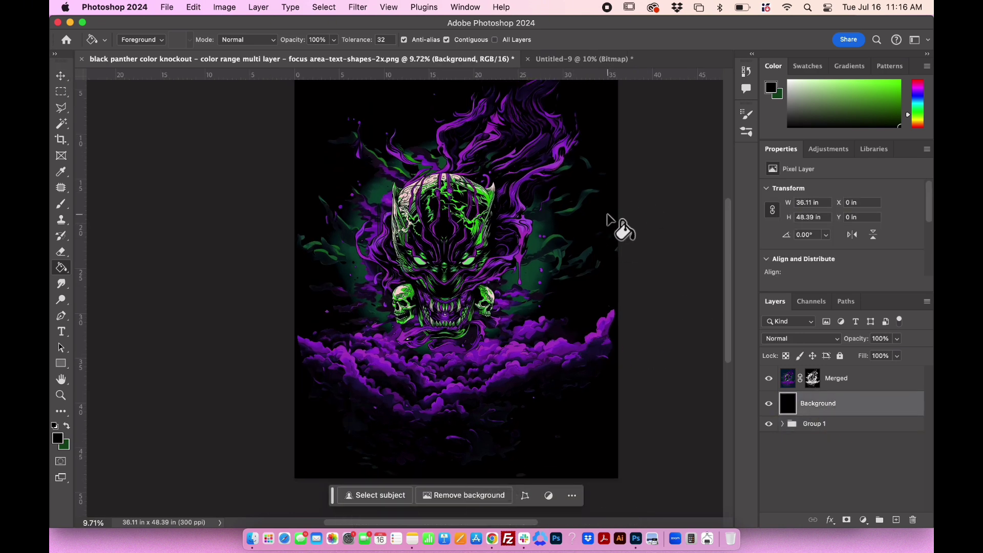
- Fill the Background layer with white using the Paint Bucket
click(177, 170)
scroll(415, 302, up, 10)
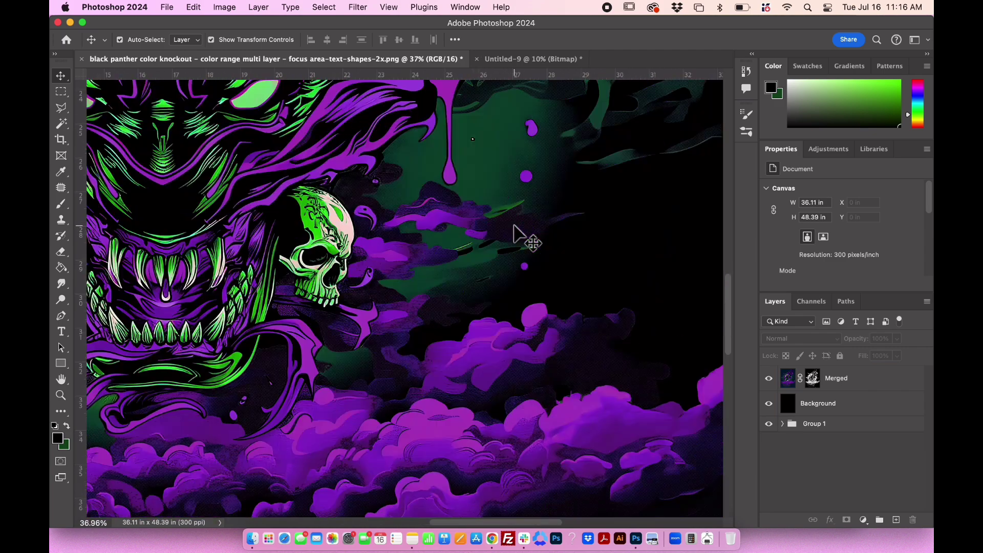
scroll(513, 225, down, 7)
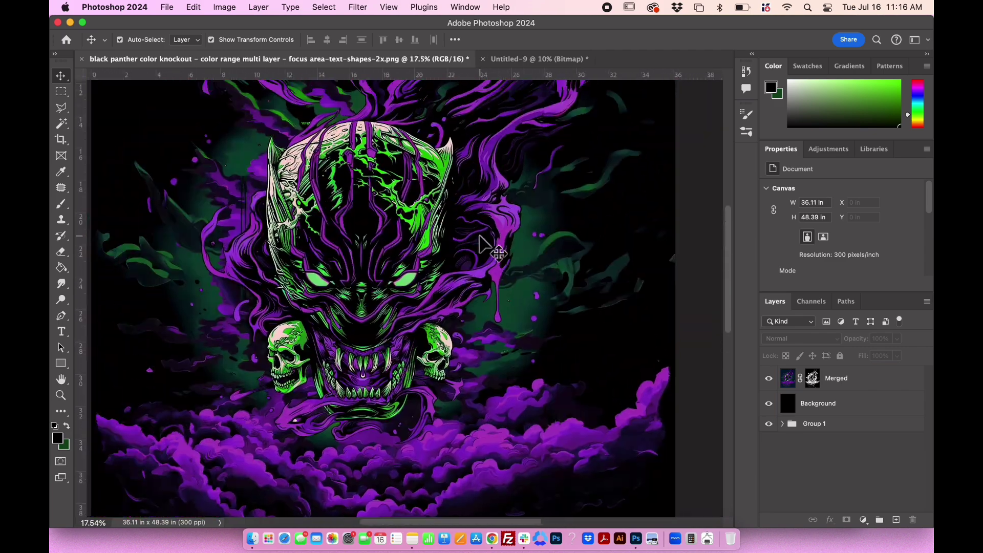
scroll(481, 245, down, 5)
click(481, 245)
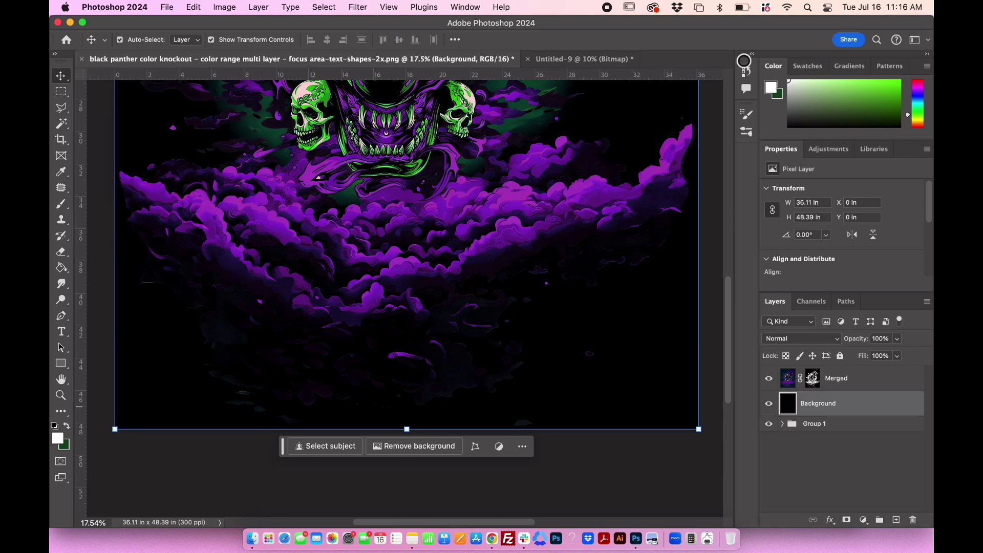
key(g)
click(594, 346)
- Hide the Background layer and Group 1, leaving only the masked Merged artwork visible
scroll(609, 351, up, 5)
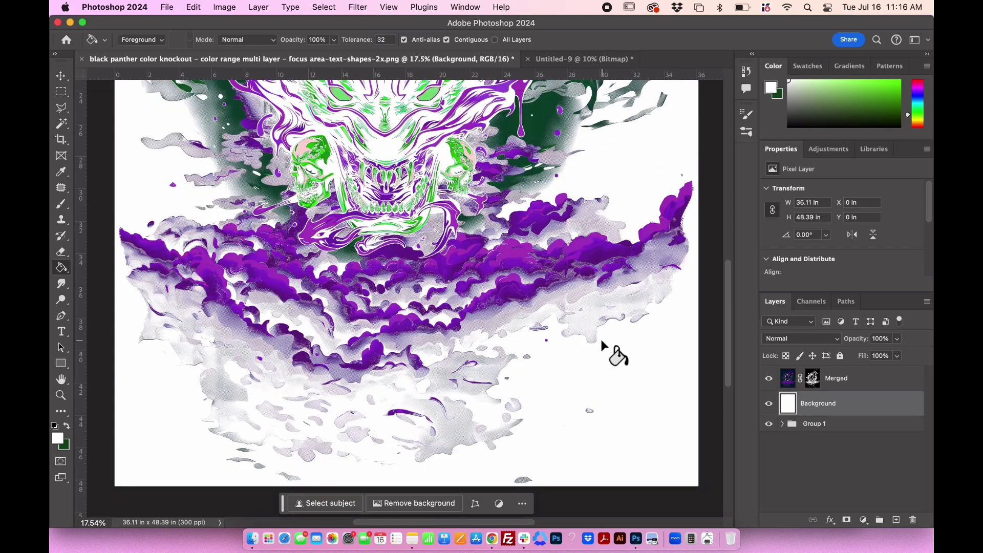
scroll(616, 353, up, 4)
scroll(606, 351, down, 6)
scroll(606, 351, down, 3)
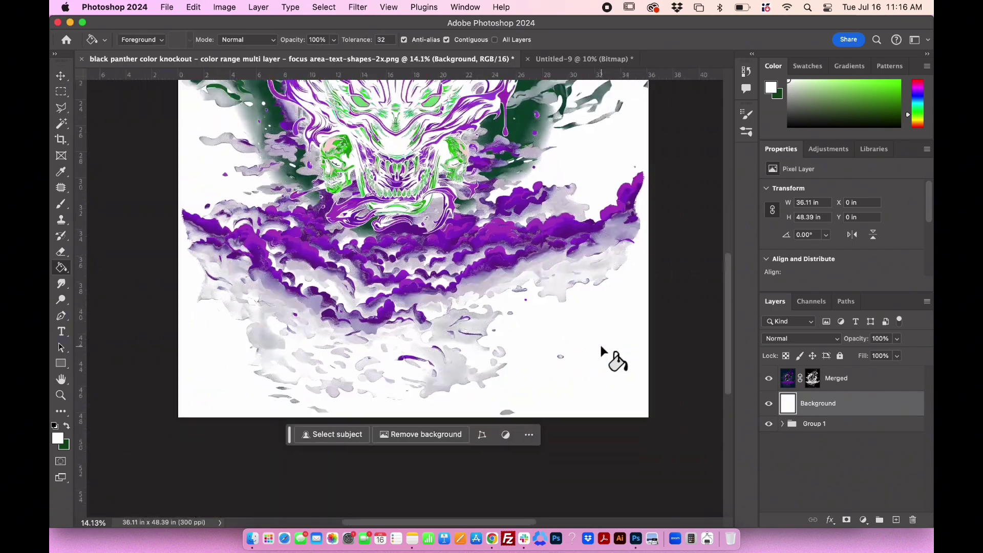
scroll(633, 342, down, 2)
click(768, 403)
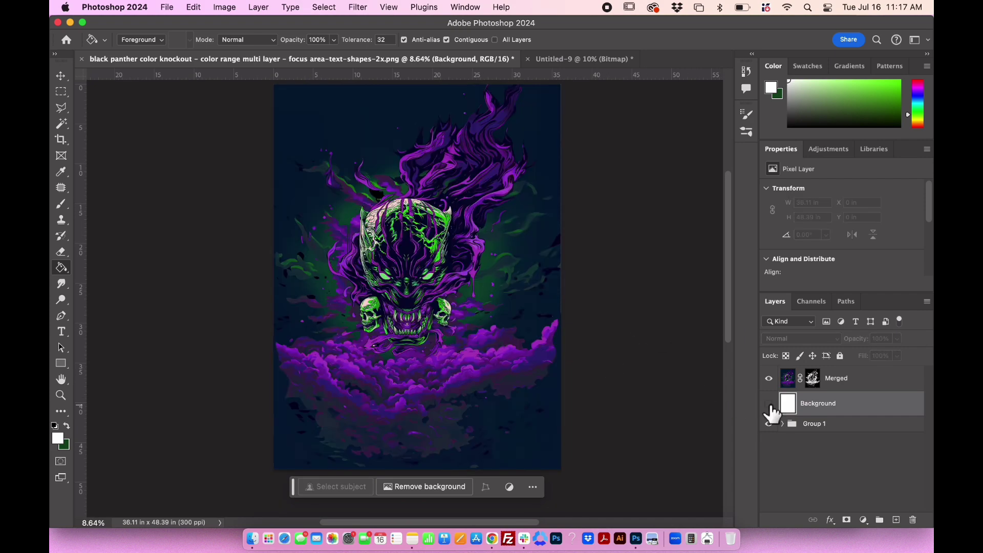
click(769, 424)
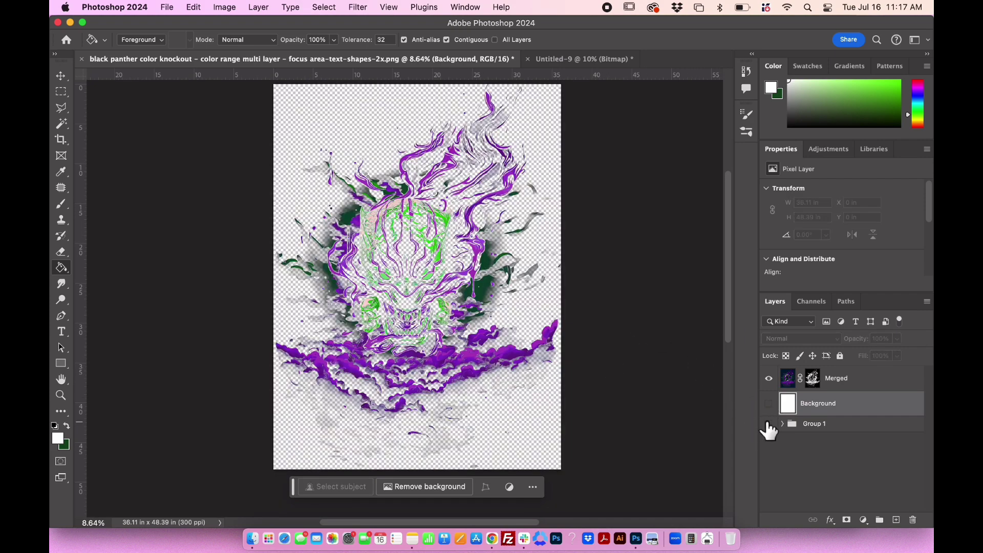
- Save As the panther design in Photoshop PDF format, accepting the settings override warning
scroll(614, 340, down, 1)
click(167, 7)
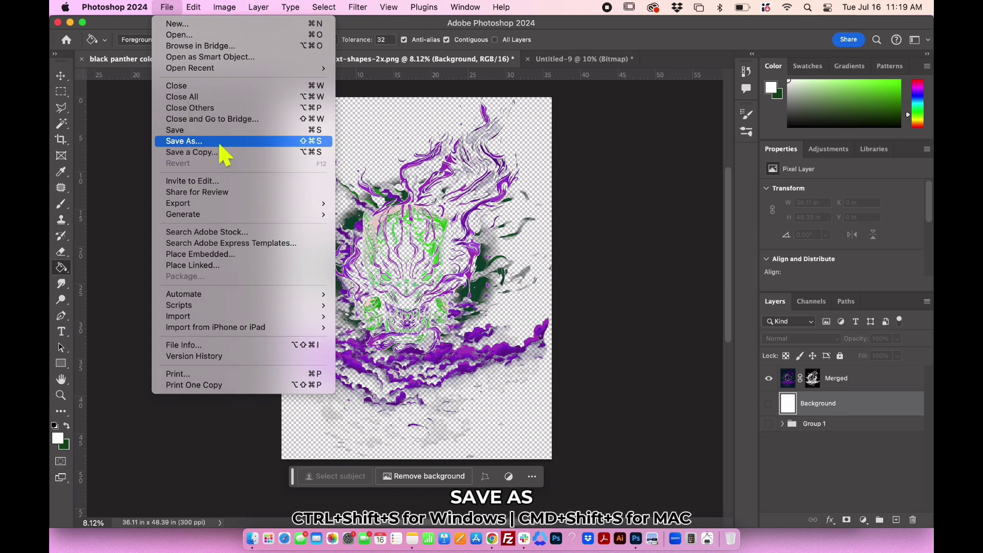
click(220, 145)
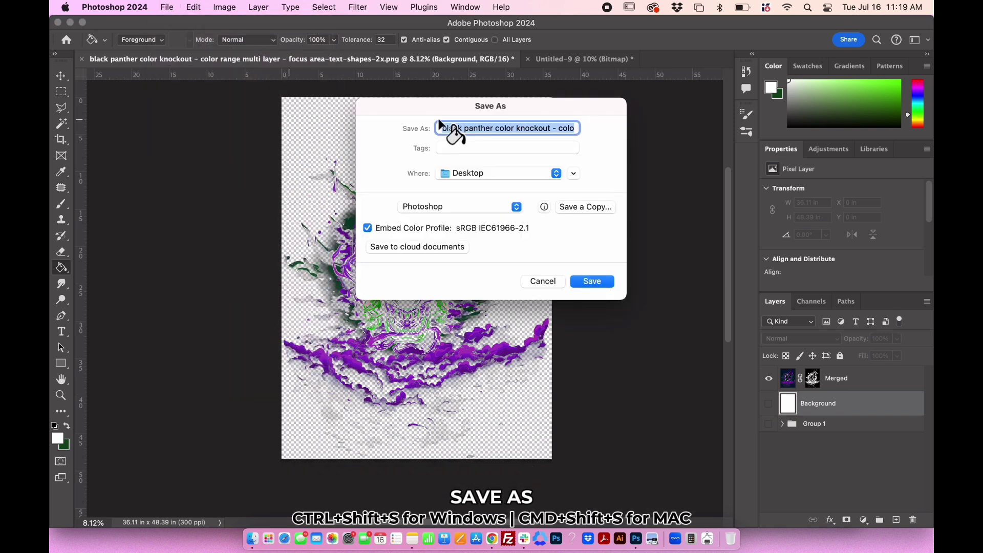
click(482, 208)
click(434, 236)
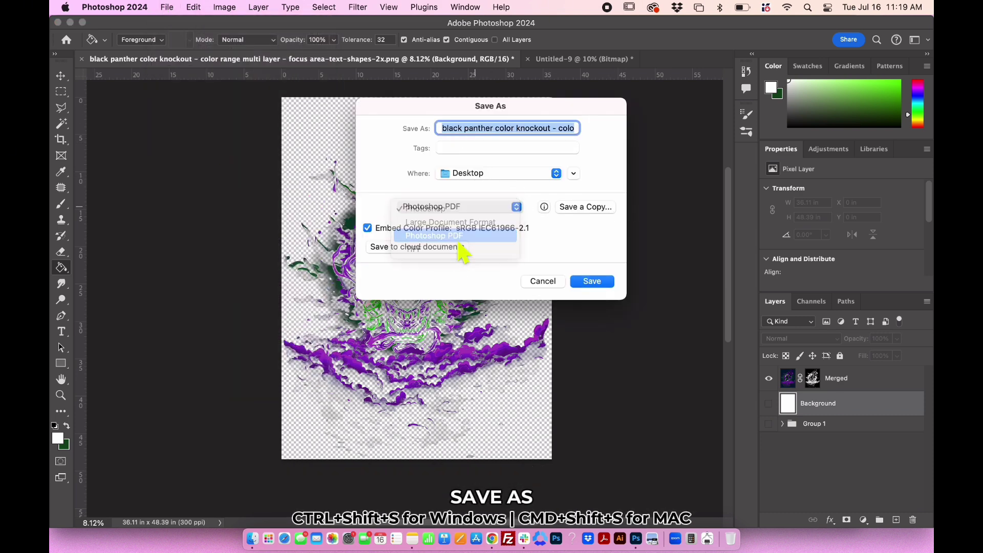
click(601, 283)
click(484, 225)
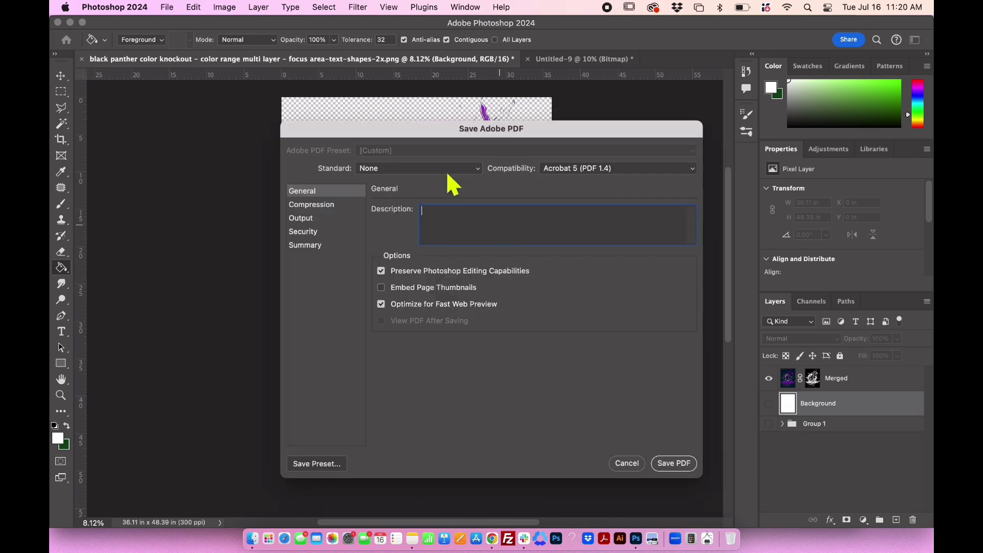
click(674, 463)
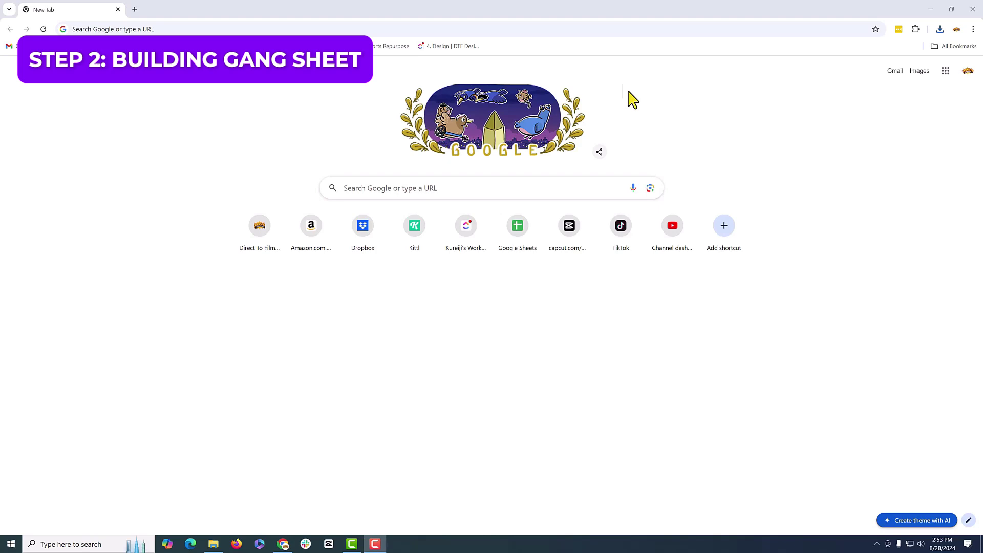
- Search Google for 'transfer superstar' and open the site's online gang sheet builder page
click(422, 184)
text(trans)
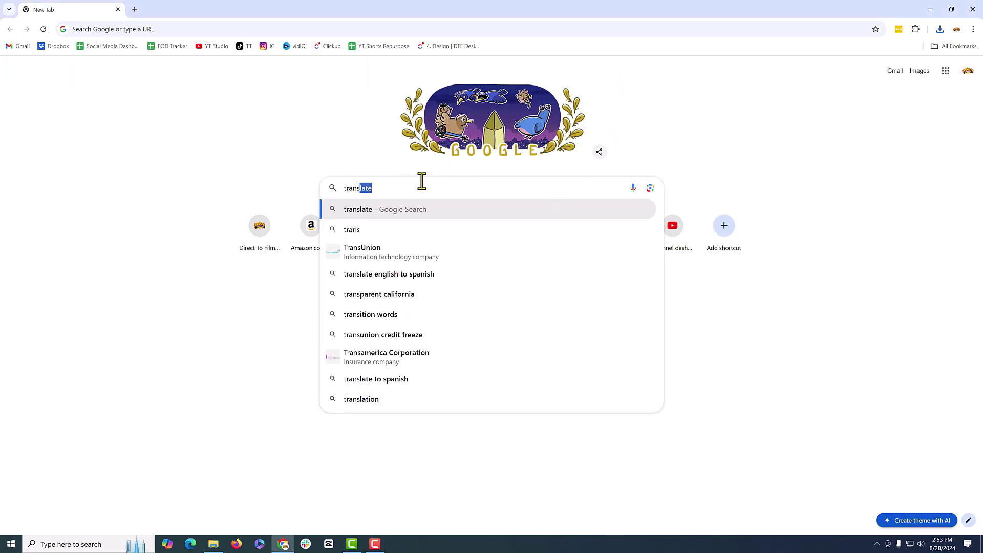
text(fer superstar)
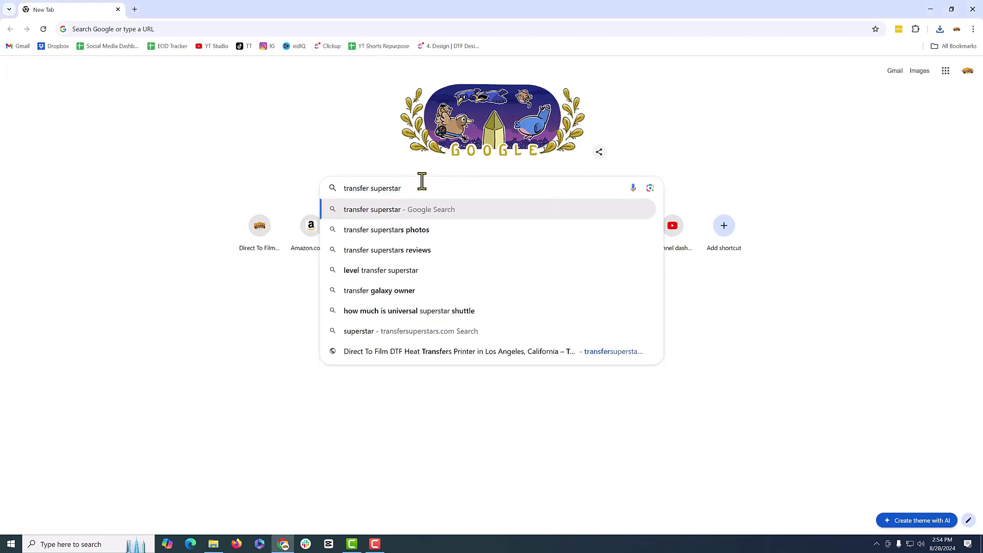
key(Return)
click(342, 159)
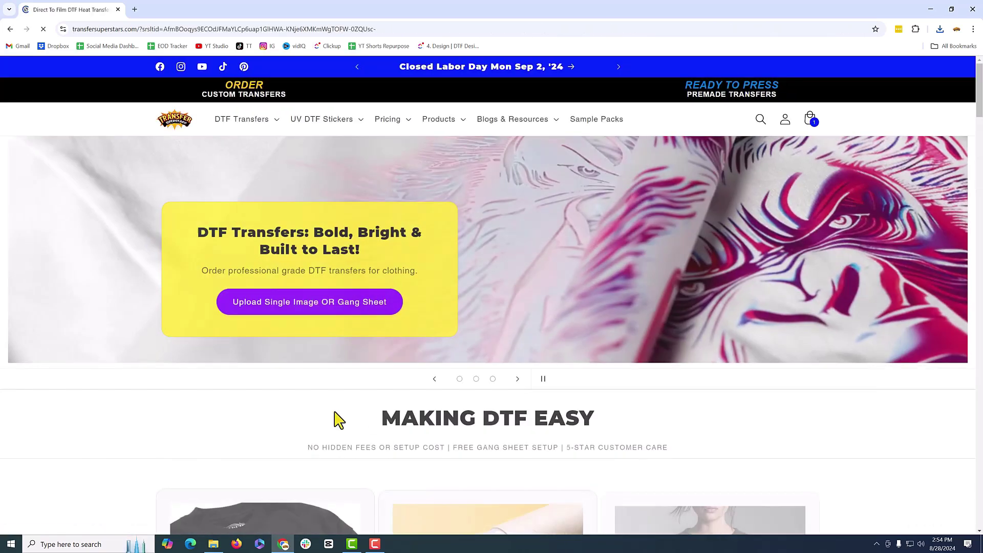
click(514, 382)
click(279, 307)
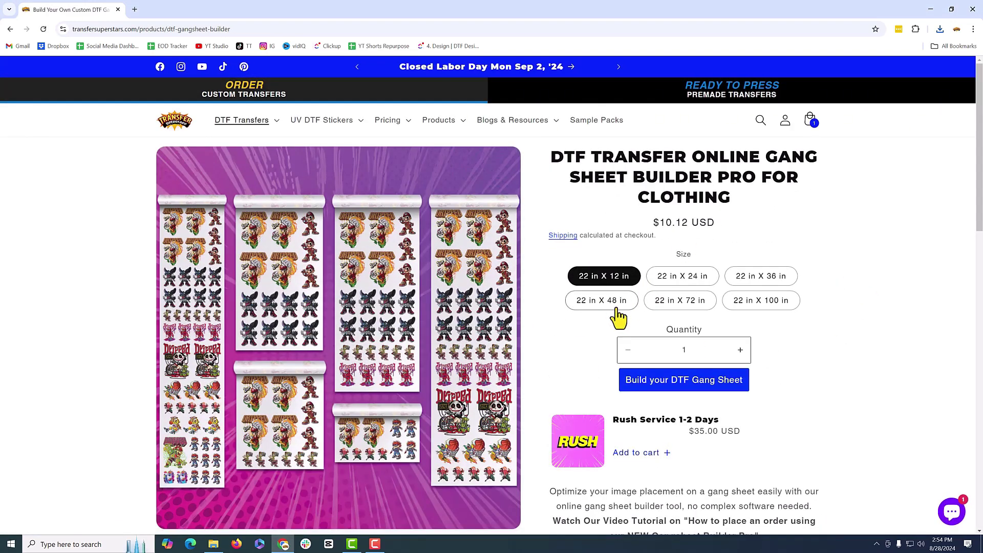
- Start a new 22x12 gang sheet and upload Black Panther Color Knockout_FINAL.png from Downloads
click(676, 389)
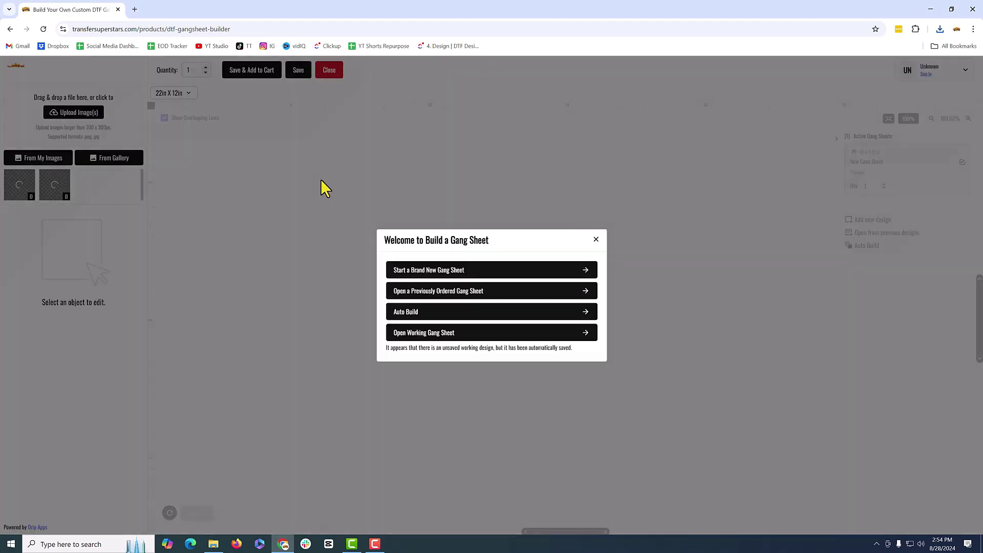
click(493, 273)
click(82, 112)
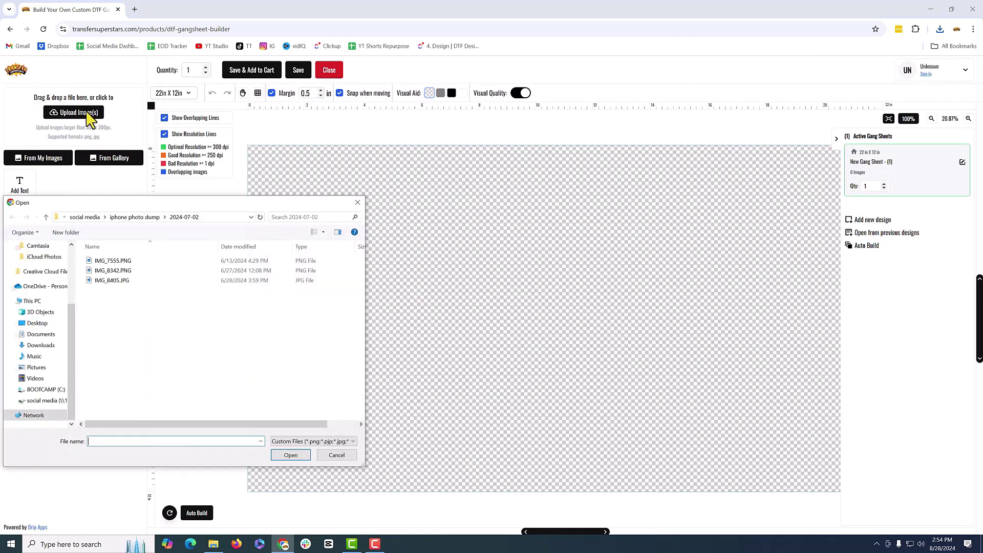
click(40, 276)
click(143, 272)
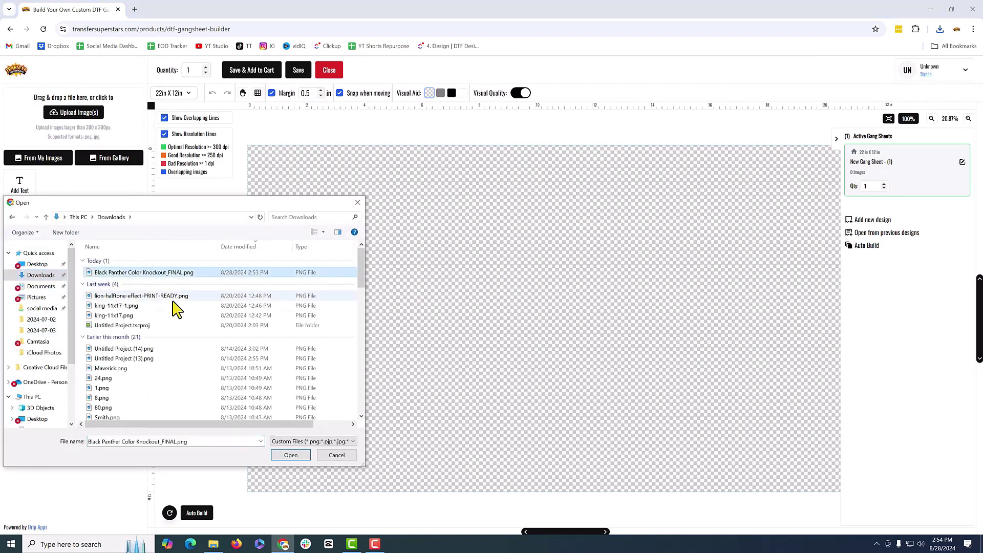
click(290, 454)
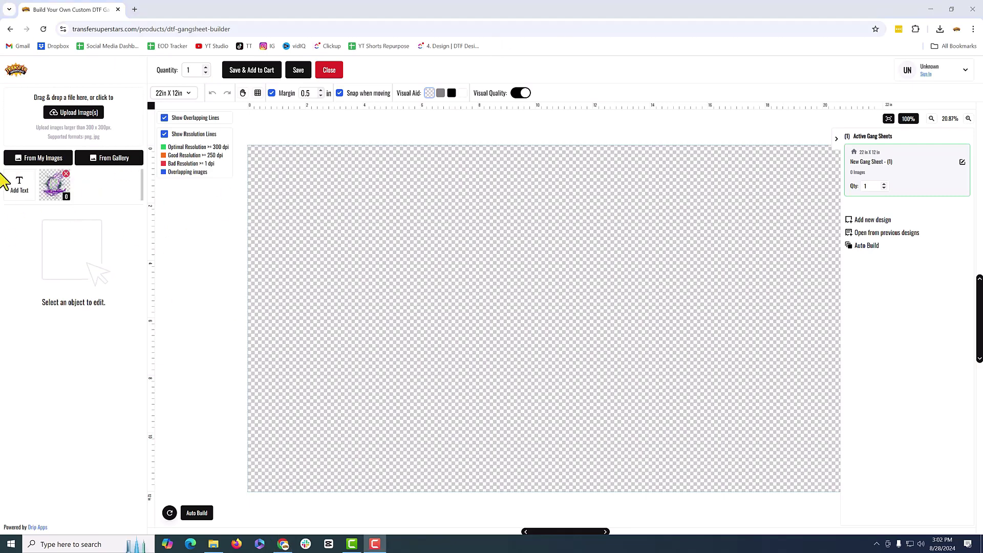
- Place the panther at 12 in wide, rotated 90°, against the sheet's left edge
click(57, 191)
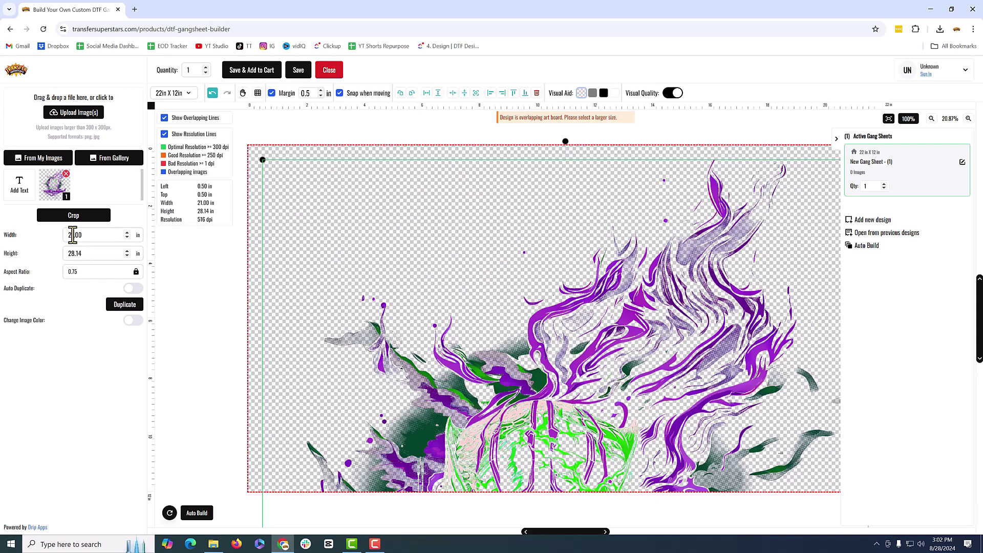
text(12)
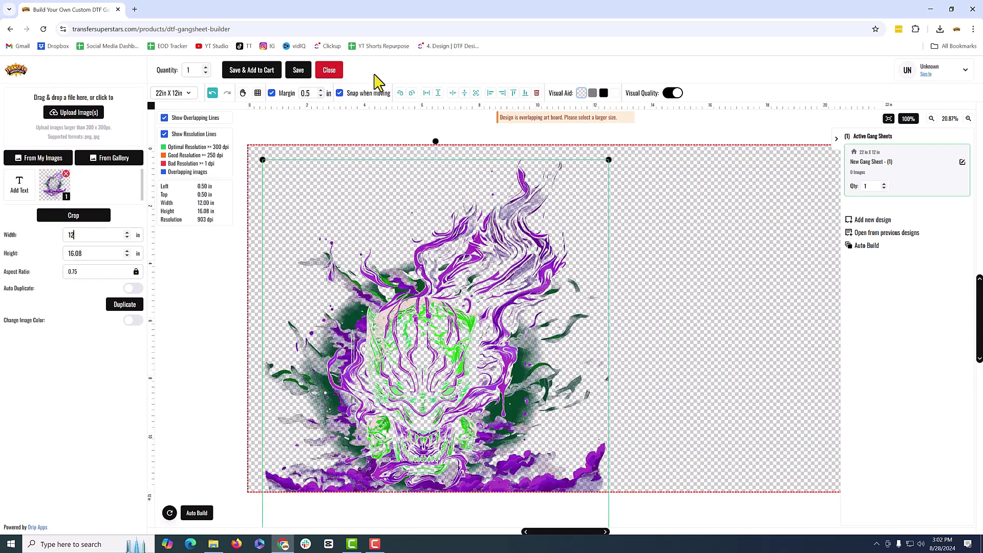
click(411, 93)
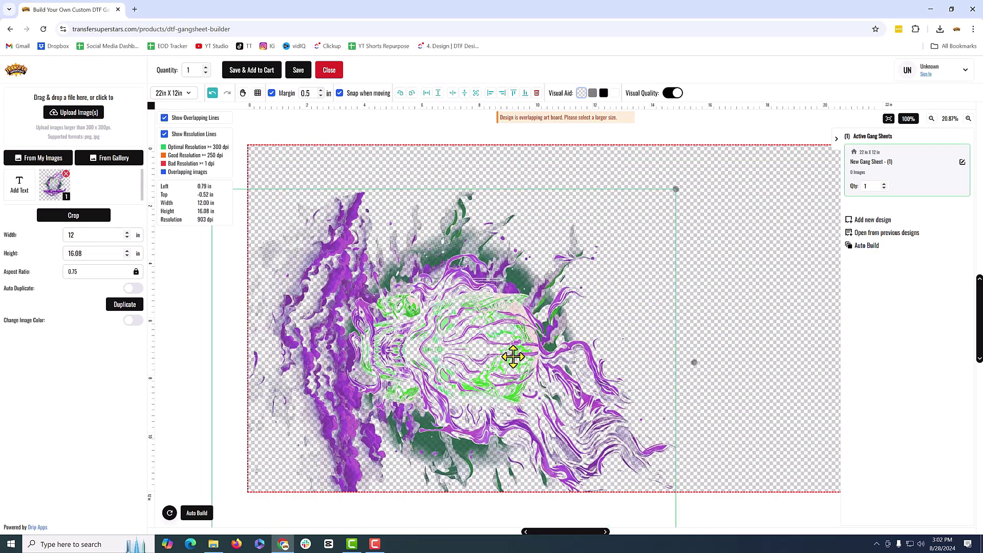
drag(547, 315, 548, 312)
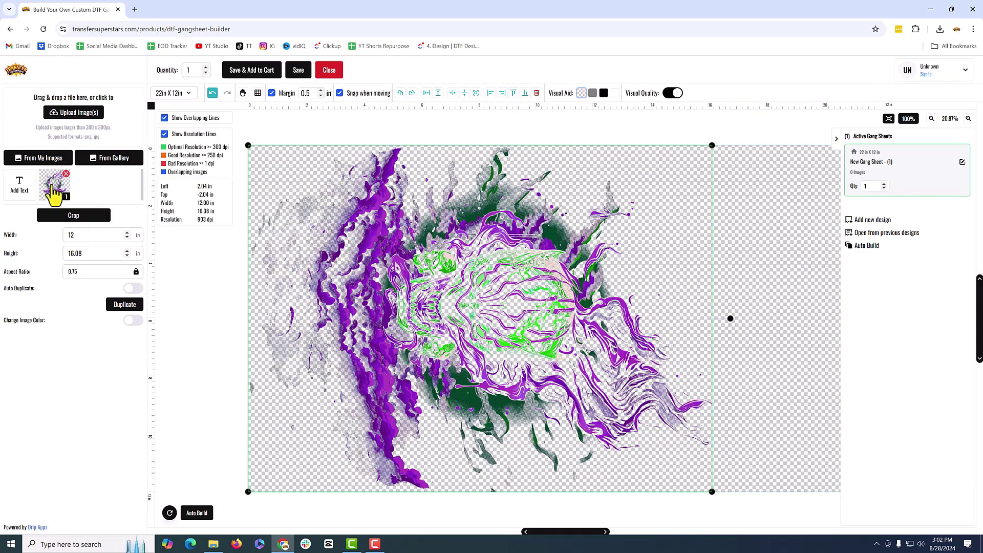
- Re-upload the panther PNG and place a 4 in wide copy at the sheet's top-right
click(79, 114)
click(141, 273)
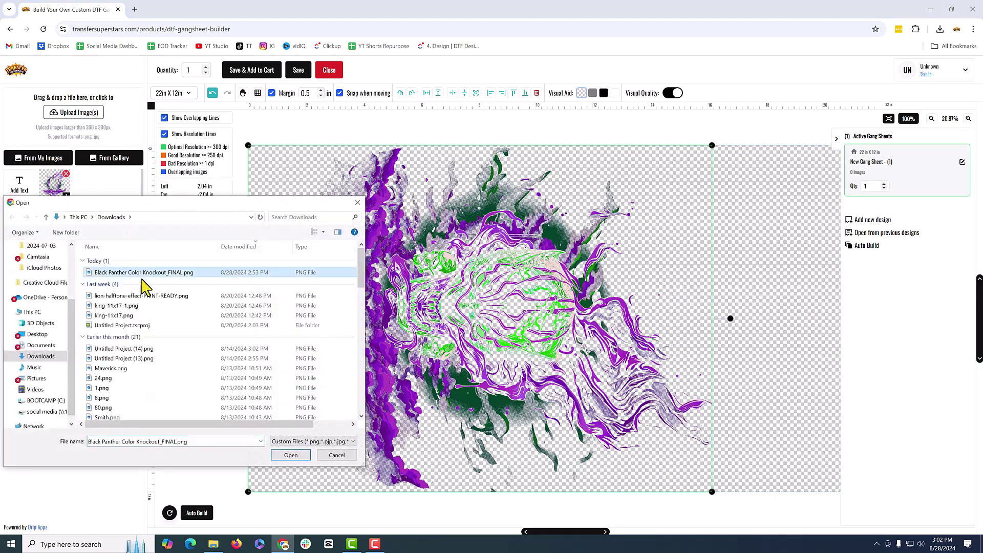
click(291, 456)
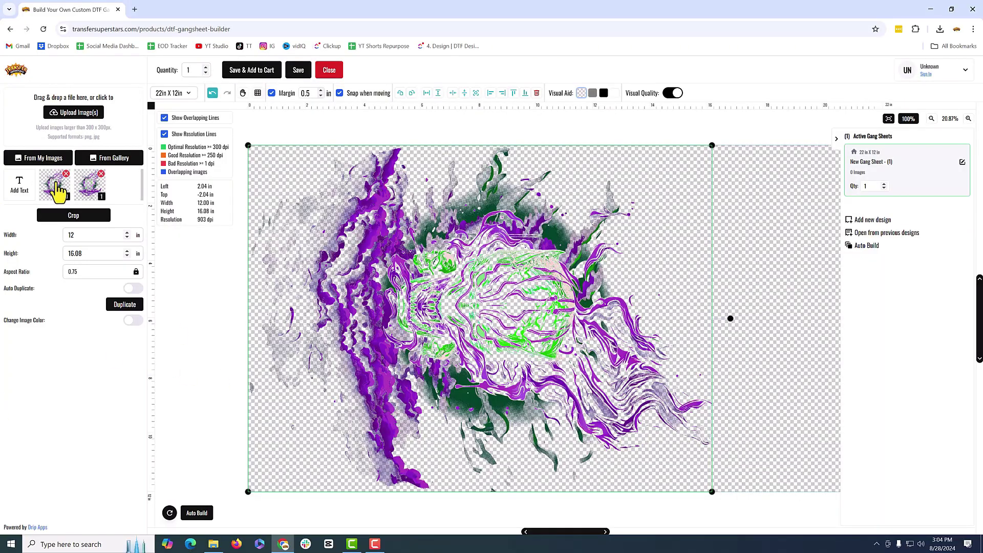
click(57, 184)
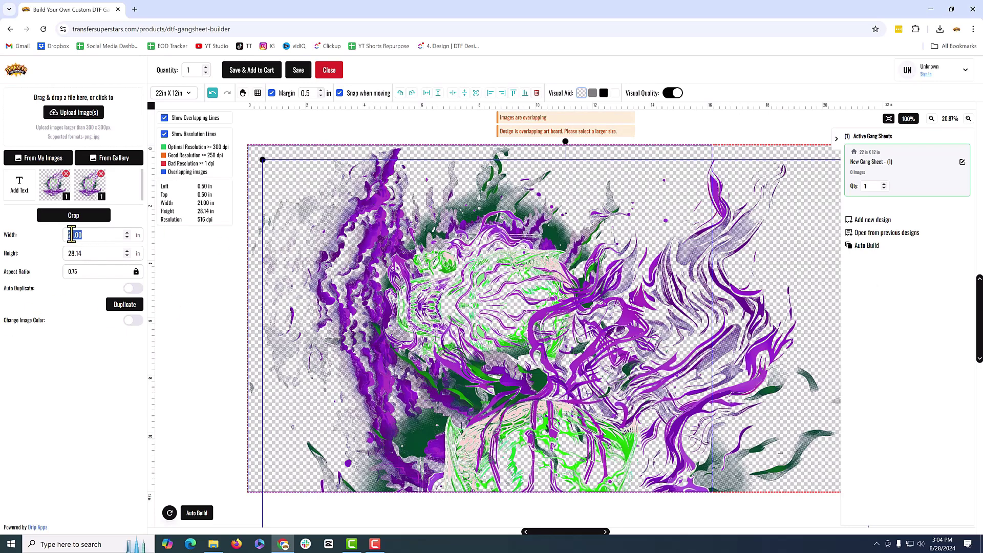
text(4)
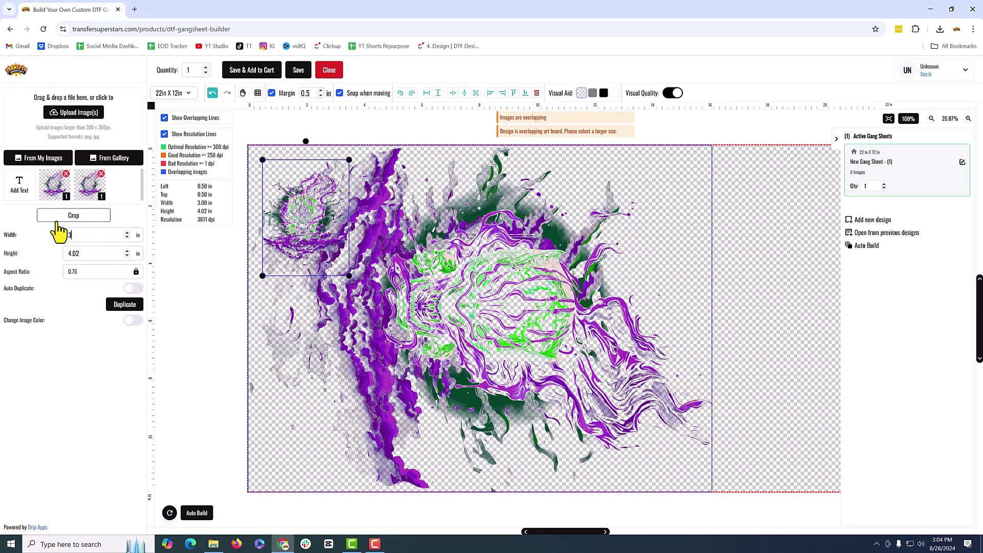
drag(313, 225, 794, 223)
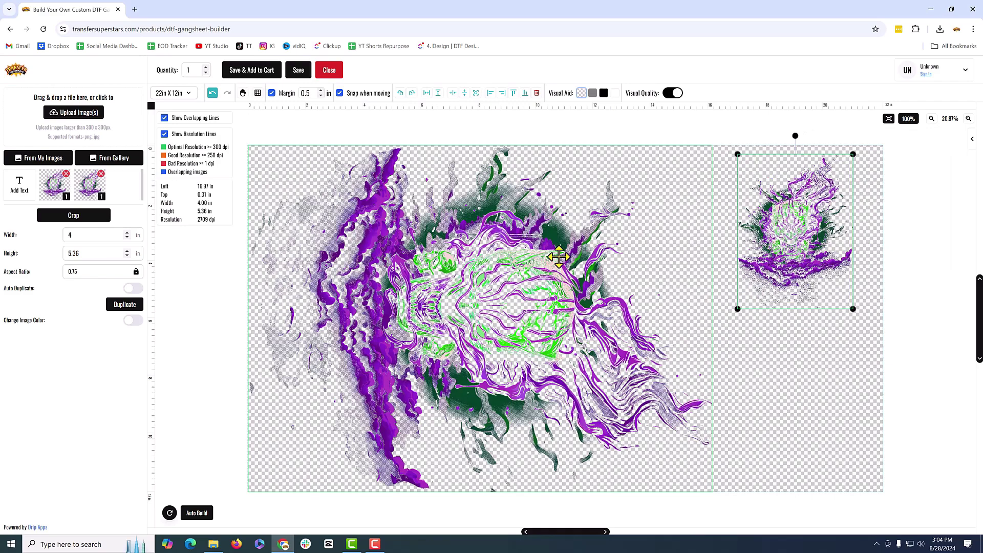
- Duplicate the small panther below it and save the gang sheet design
click(124, 304)
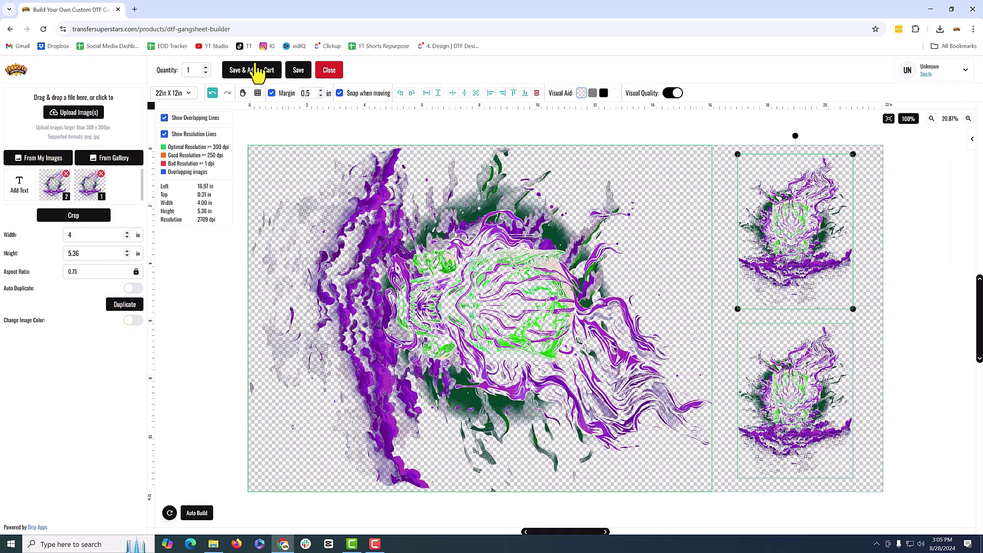
click(297, 72)
click(576, 160)
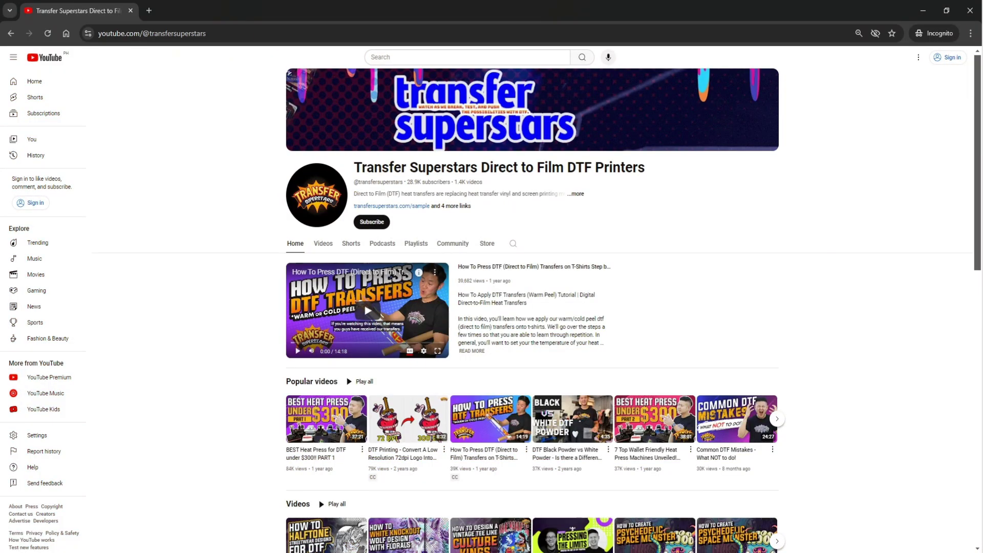
- Scroll down the Transfer Superstars YouTube channel page
drag(977, 195, 974, 285)
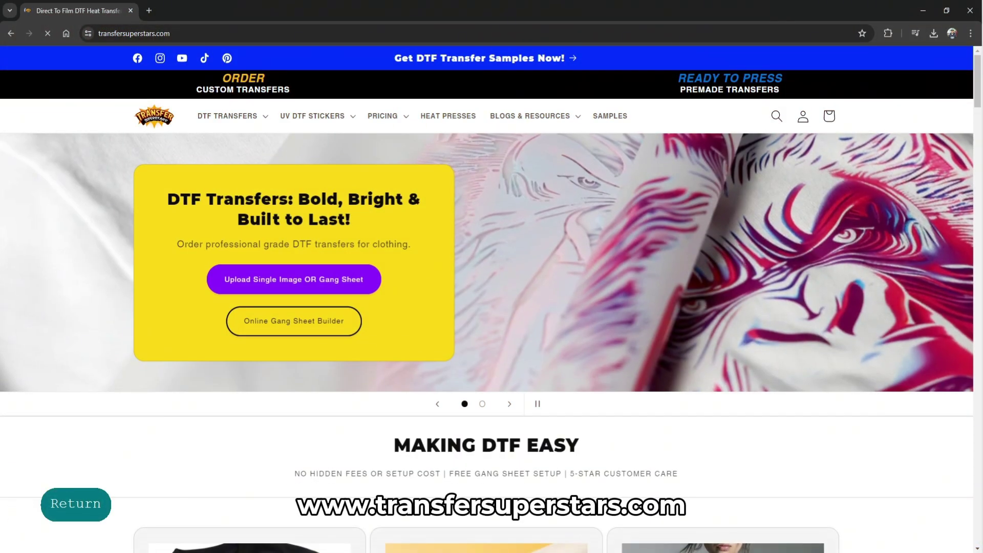